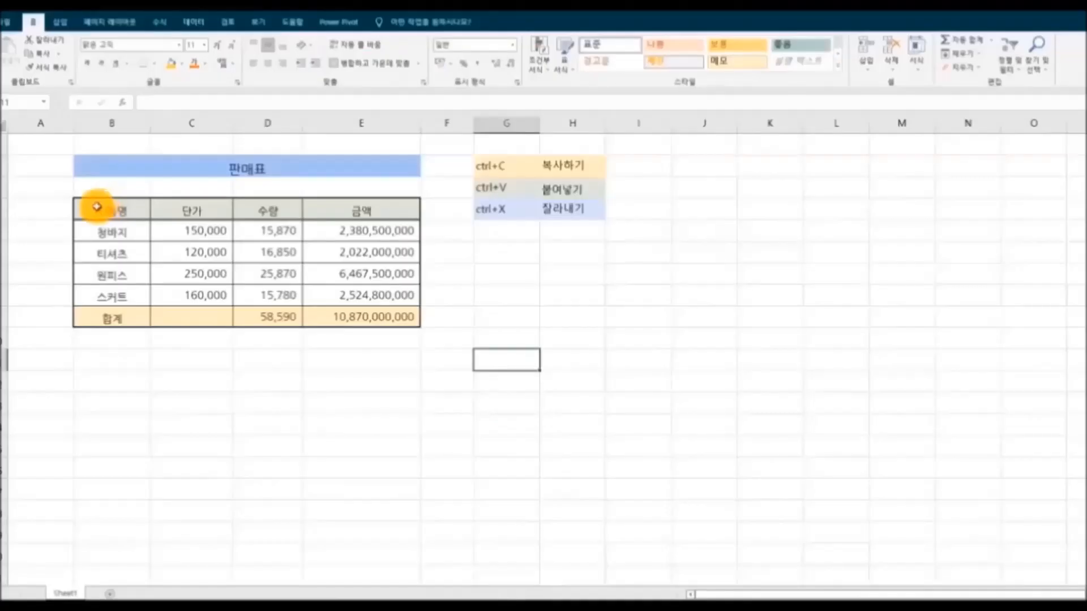
Copy the sales table B4:E9 to J5 with a regular paste and adjust the width of column M.
drag(92, 206, 352, 315)
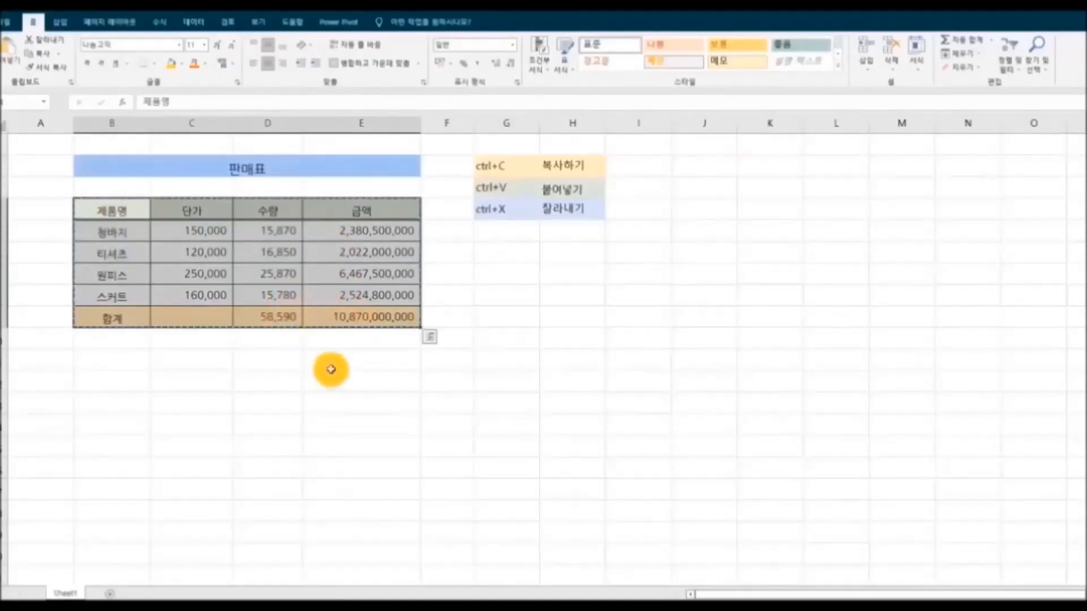
click(711, 232)
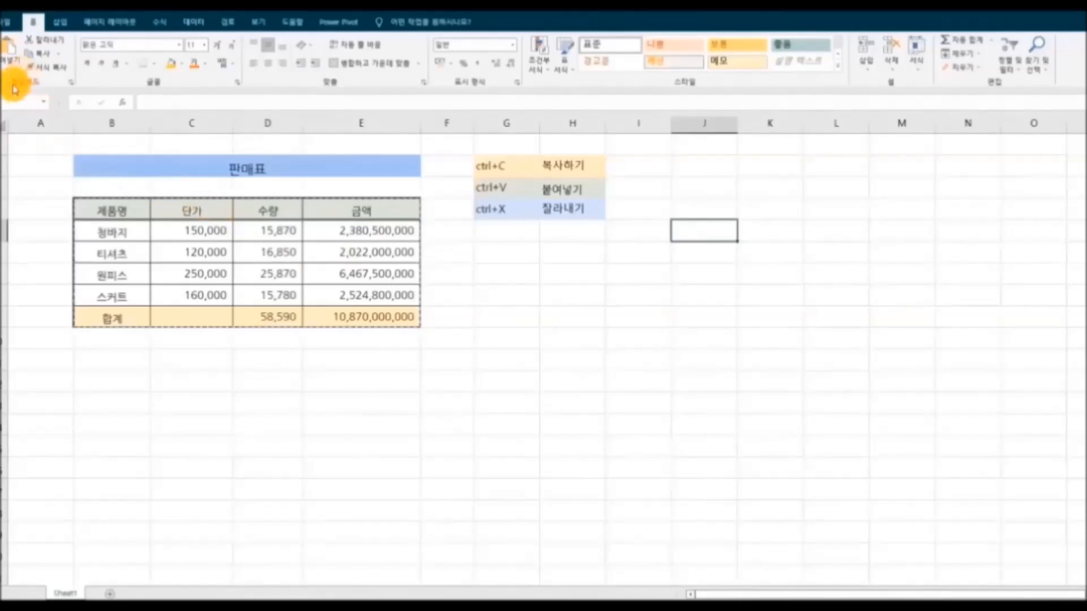
click(12, 65)
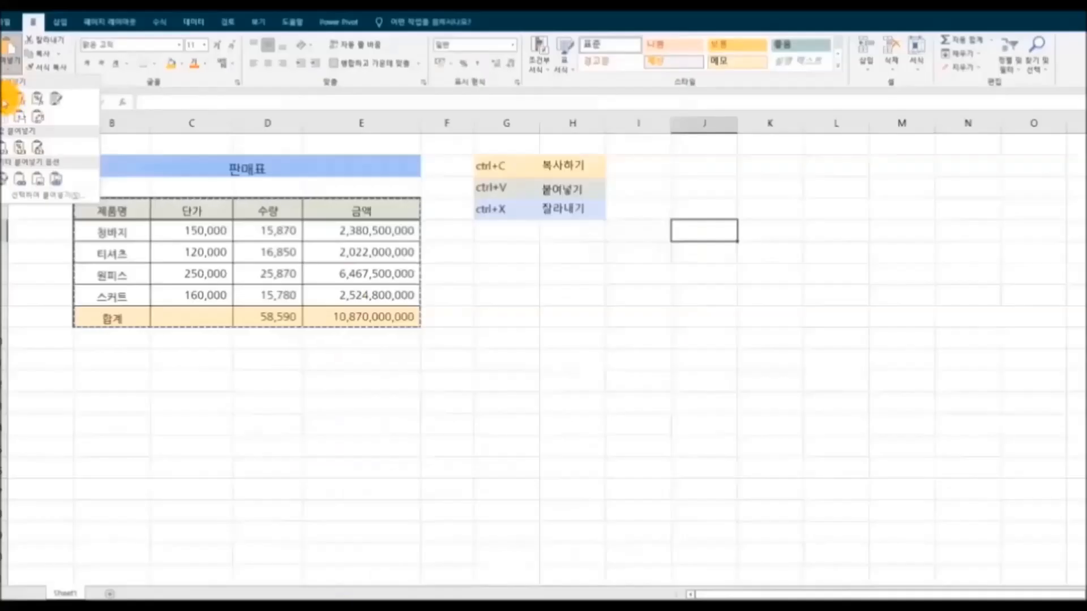
click(7, 102)
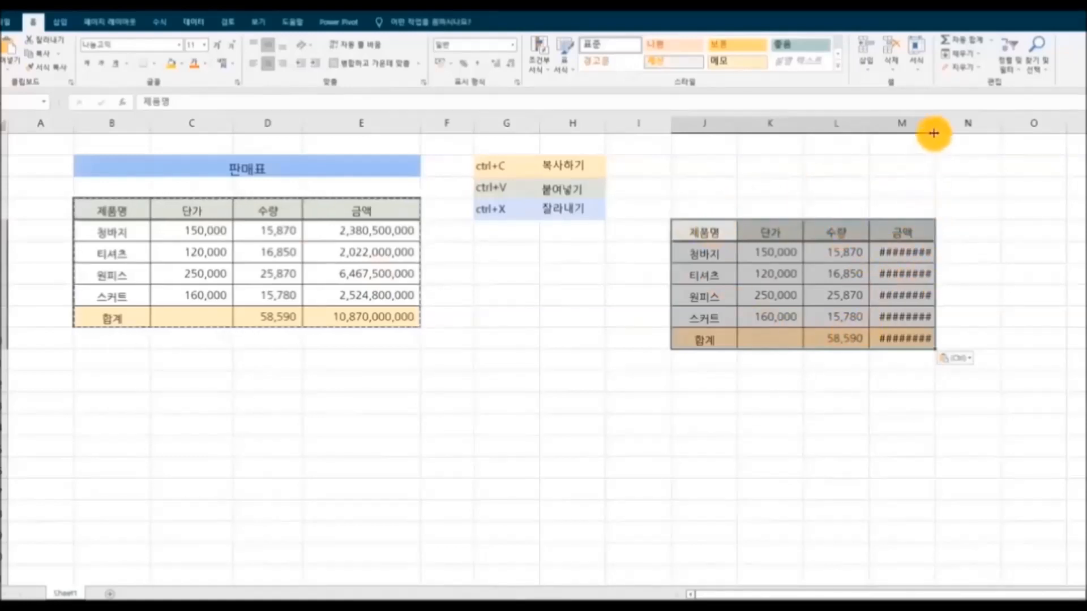
drag(936, 128, 969, 126)
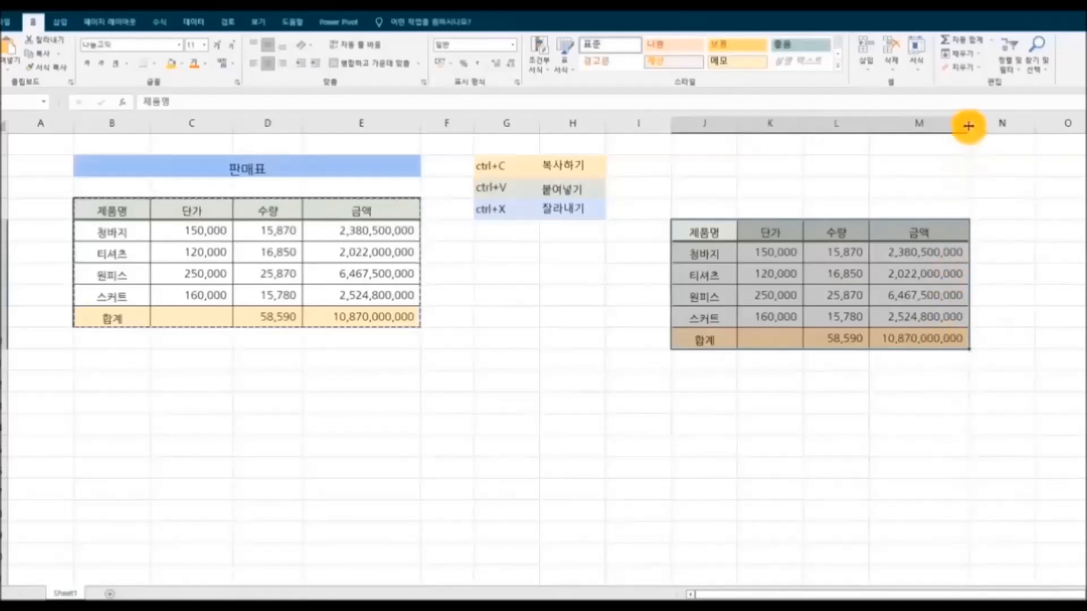
drag(965, 124, 929, 126)
Clear all contents and formatting from the pasted copy in J5:M10.
drag(701, 229, 902, 337)
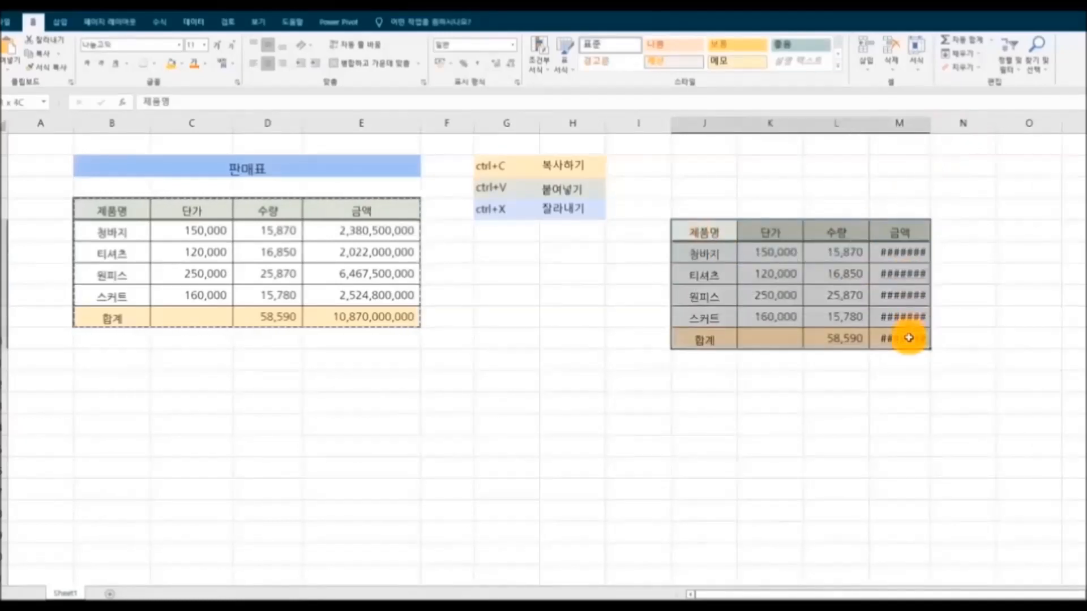
click(978, 68)
click(984, 85)
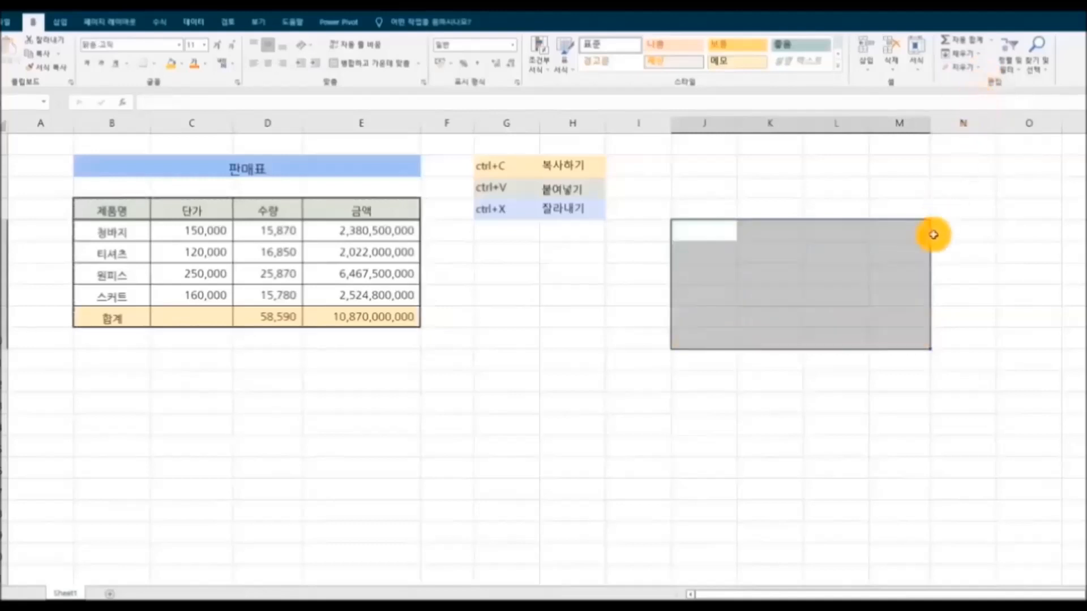
click(593, 304)
Copy the sales table B4:E9 and paste it at I7 with the source column widths kept.
drag(110, 211, 346, 251)
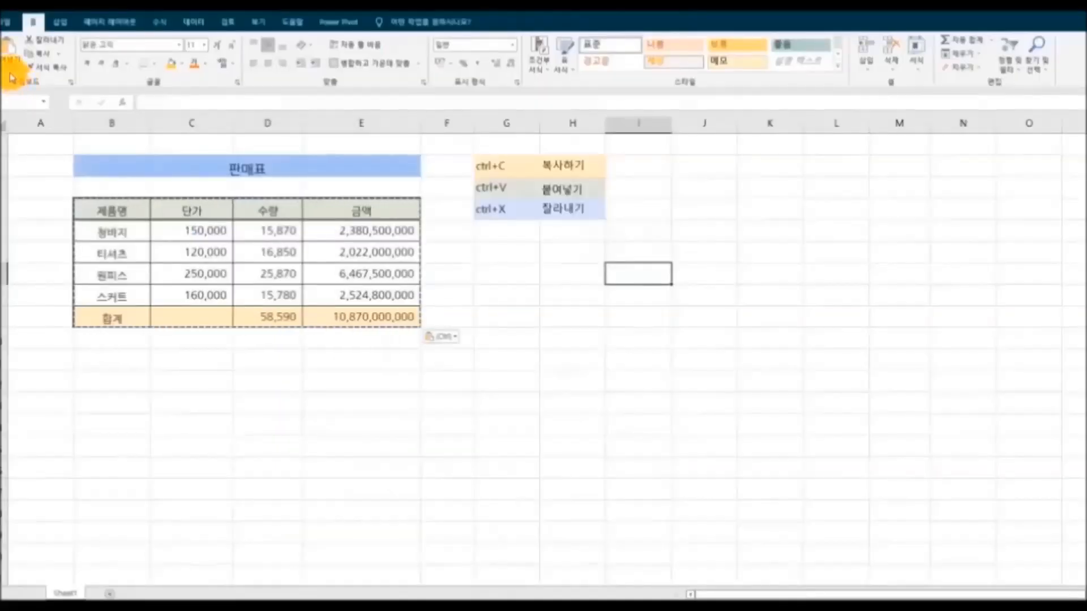
click(11, 77)
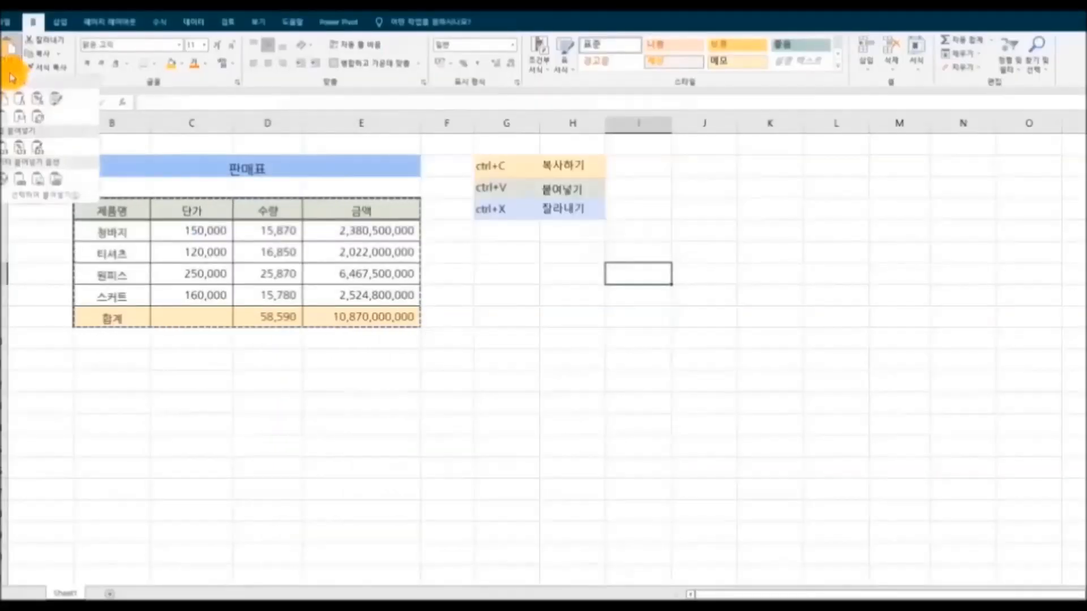
click(26, 123)
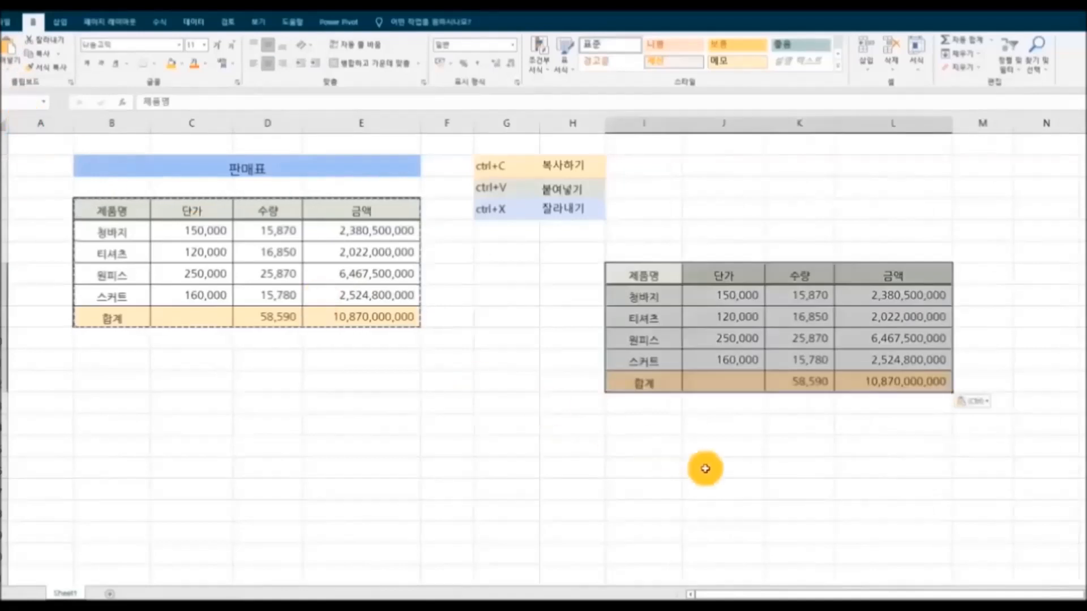
click(746, 485)
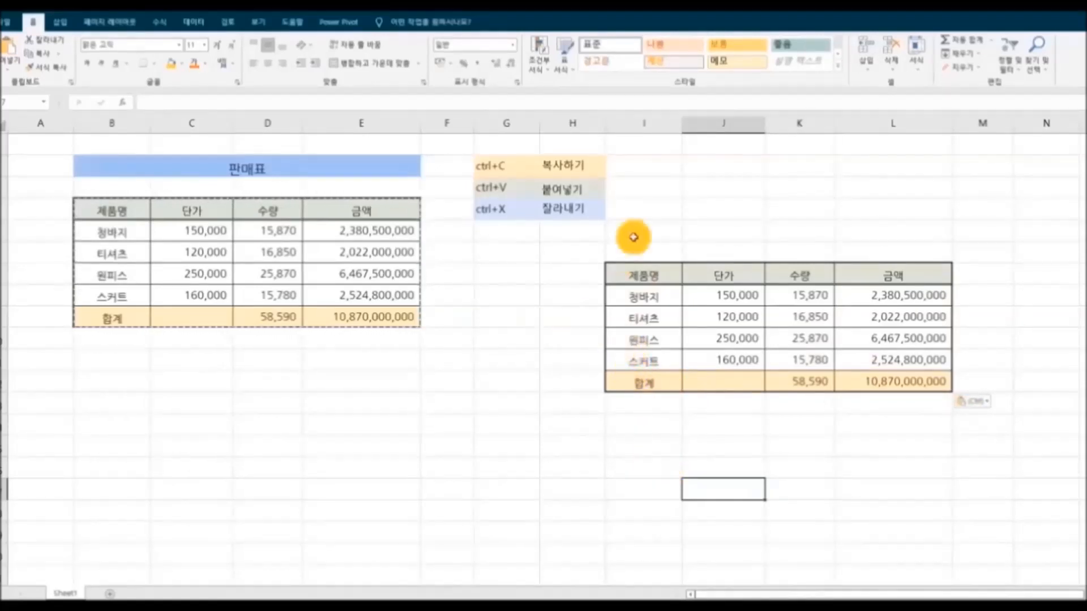
Delete columns I through L, which hold the pasted copy.
drag(637, 124, 923, 128)
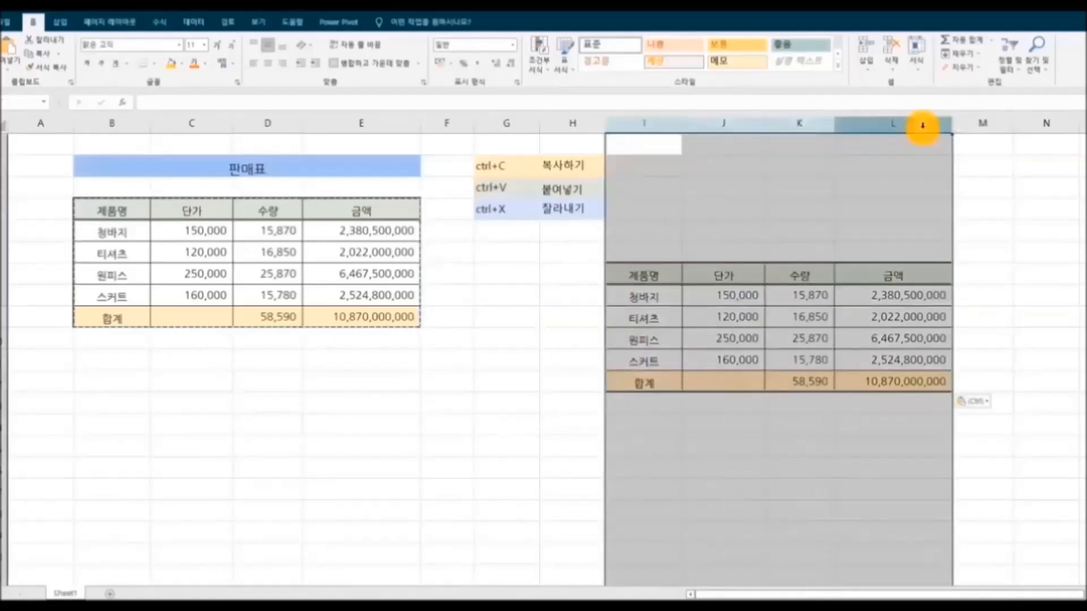
right_click(922, 128)
click(962, 247)
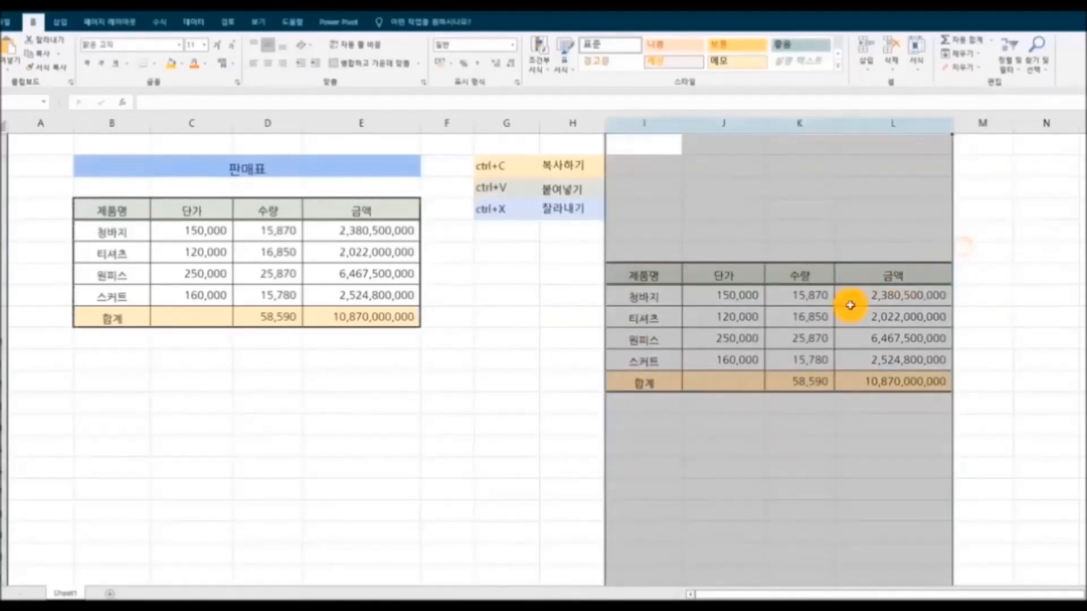
Copy the sales table B4:E9 and paste it at I6 with rows and columns transposed.
drag(103, 208, 364, 304)
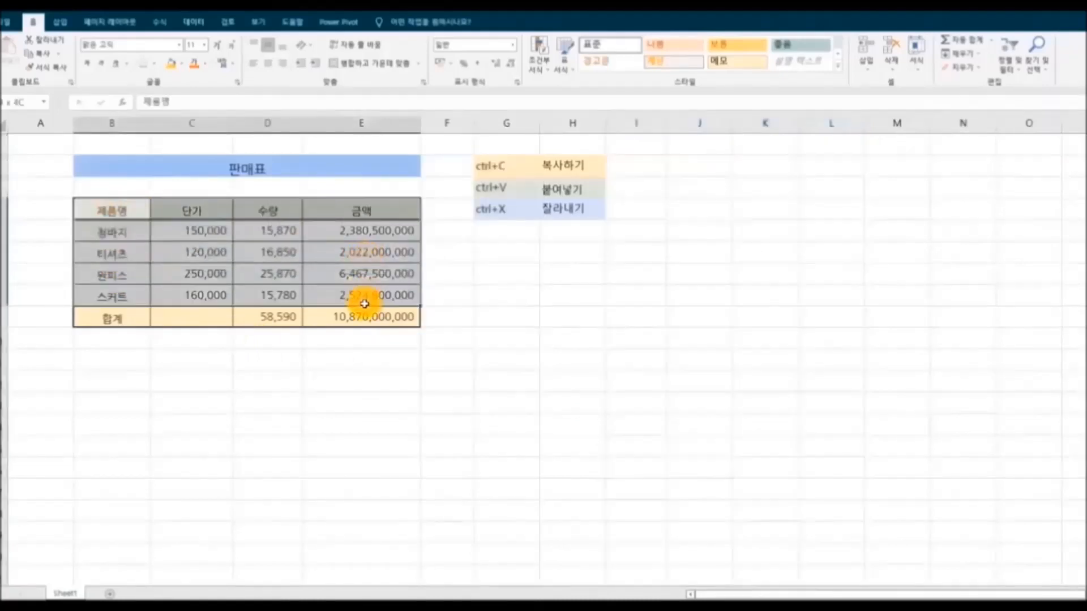
right_click(329, 277)
click(363, 321)
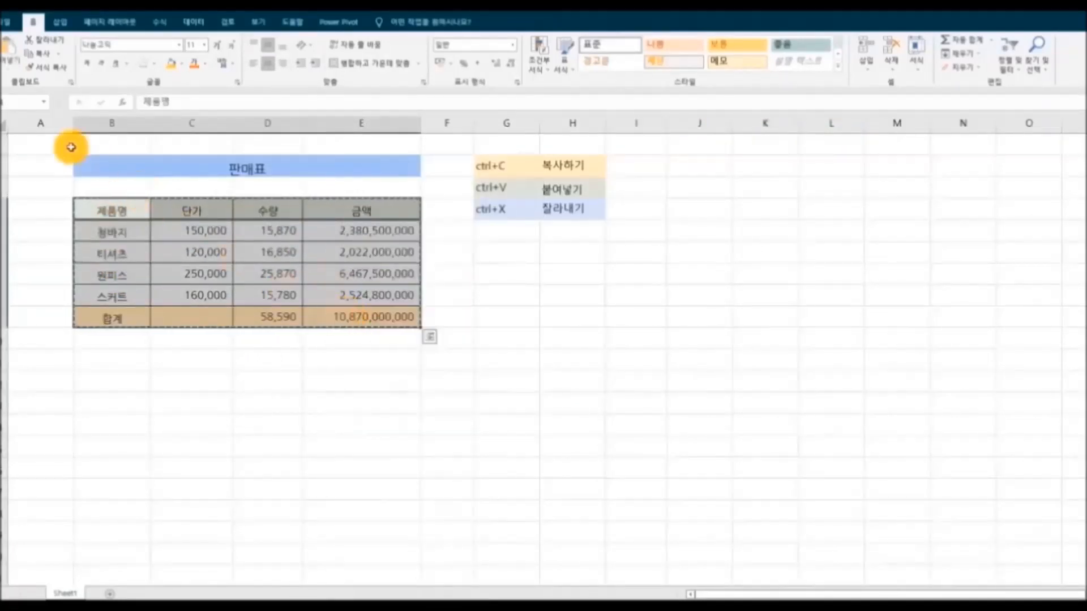
click(10, 73)
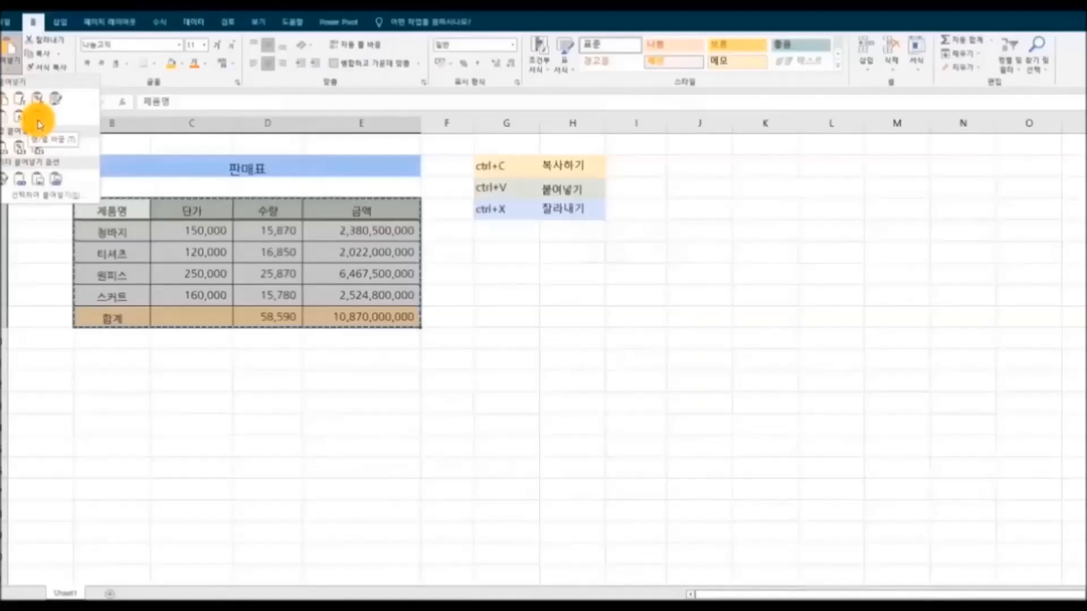
click(636, 253)
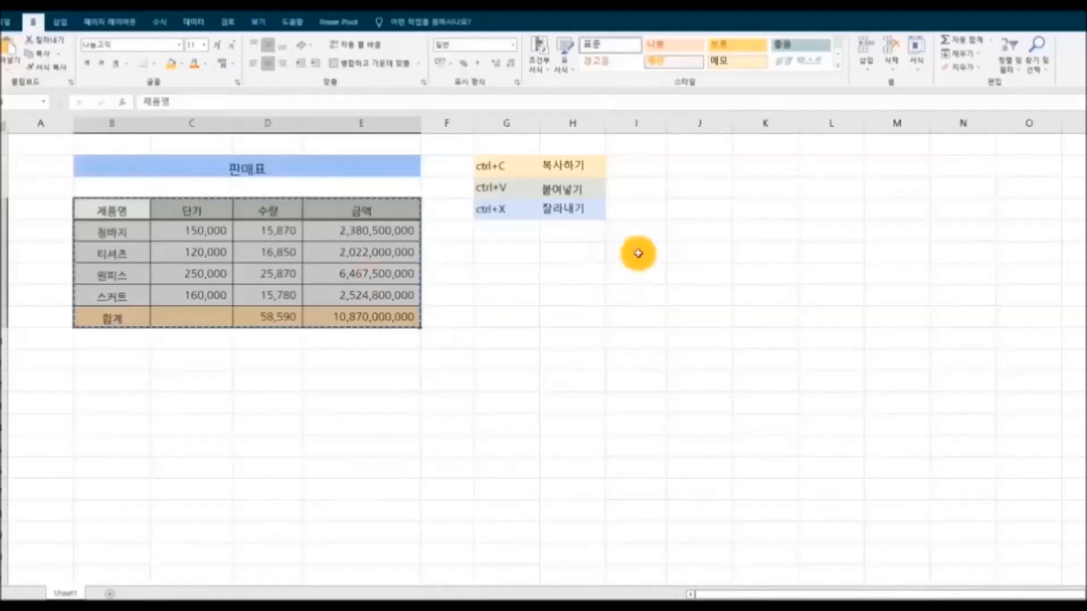
click(636, 253)
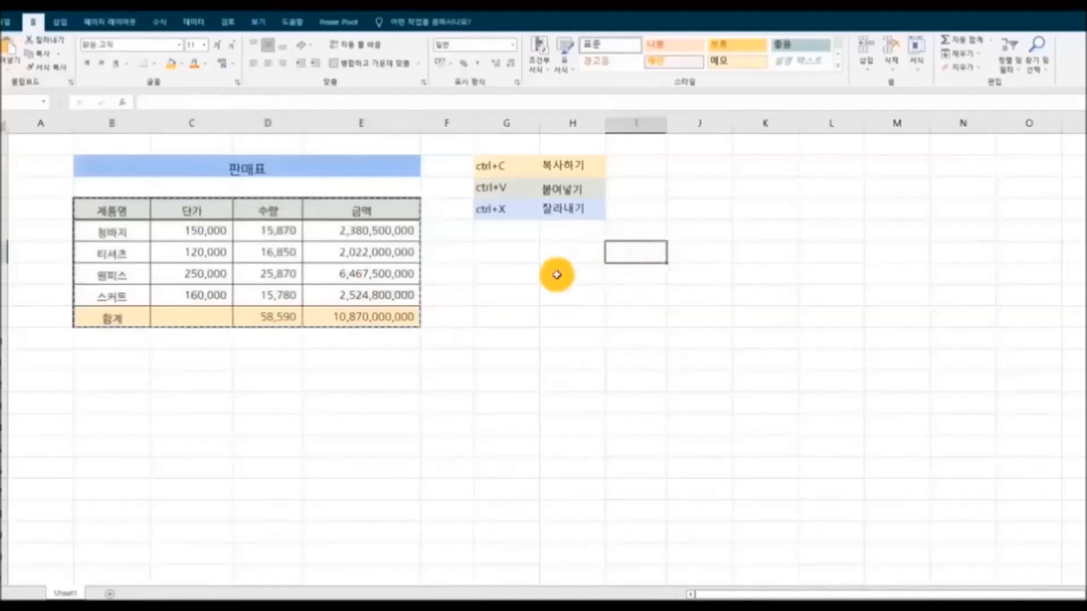
click(11, 76)
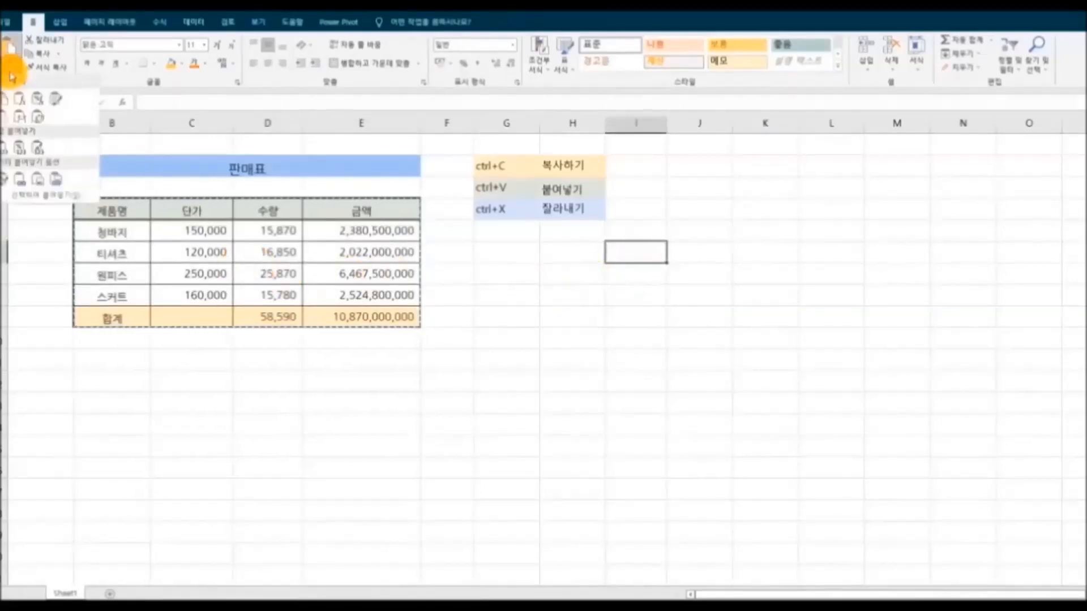
click(40, 120)
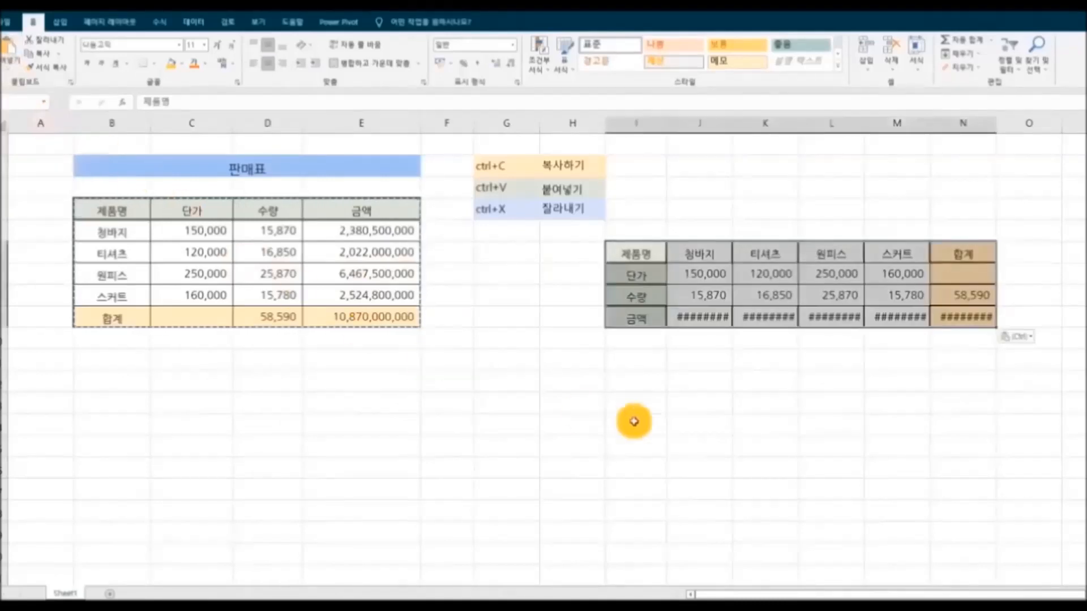
Apply all borders to the transposed table in I6:N9.
click(114, 234)
drag(182, 221, 311, 211)
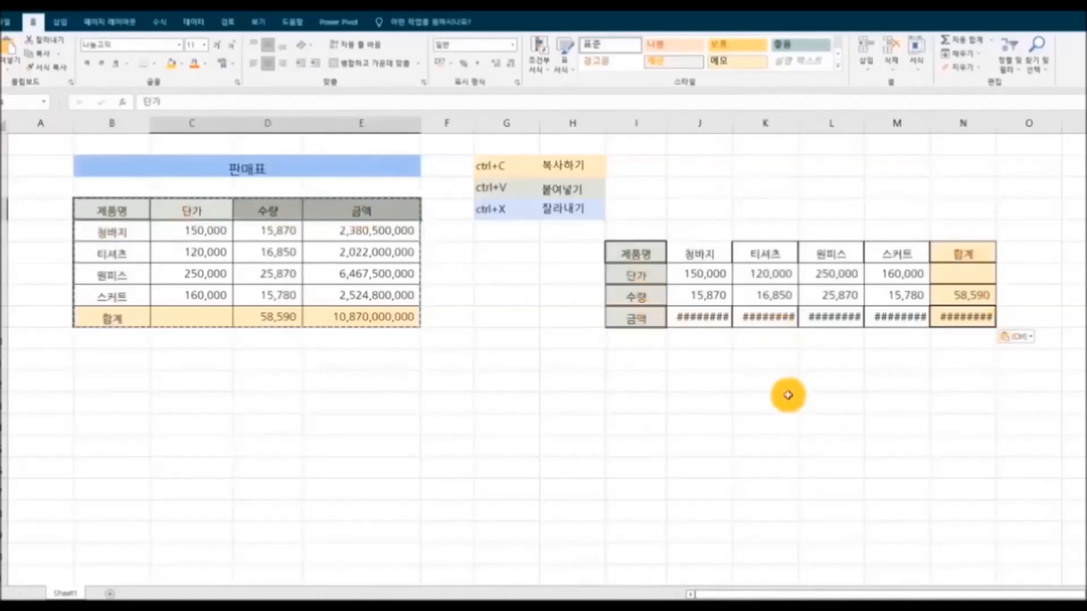
drag(636, 256, 968, 342)
mouse_move(660, 252)
mouse_down()
mouse_move(825, 266)
mouse_move(946, 332)
mouse_move(962, 318)
mouse_up()
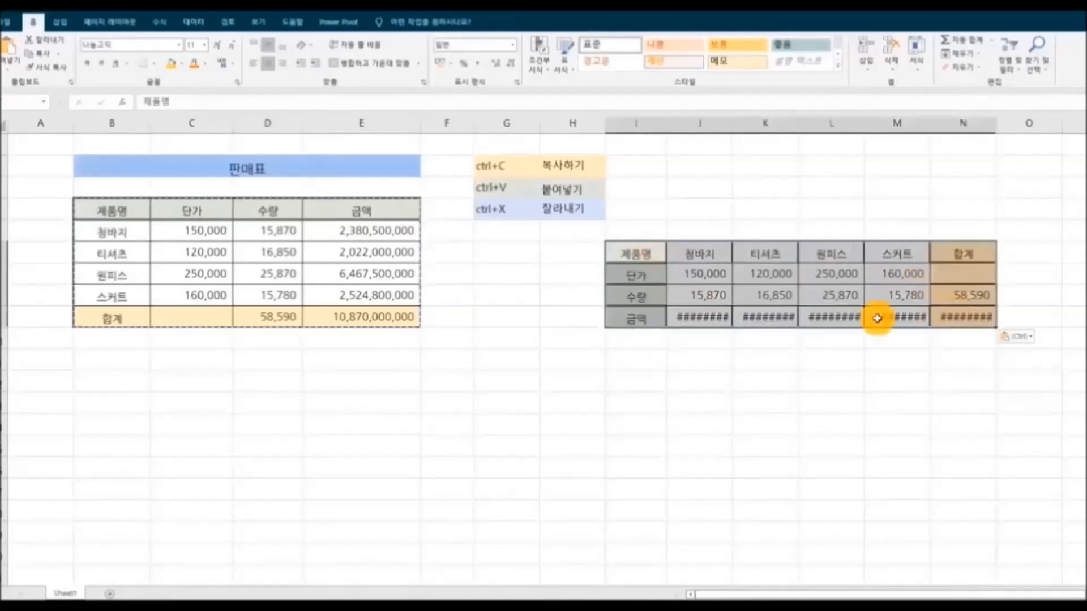
click(156, 67)
click(165, 161)
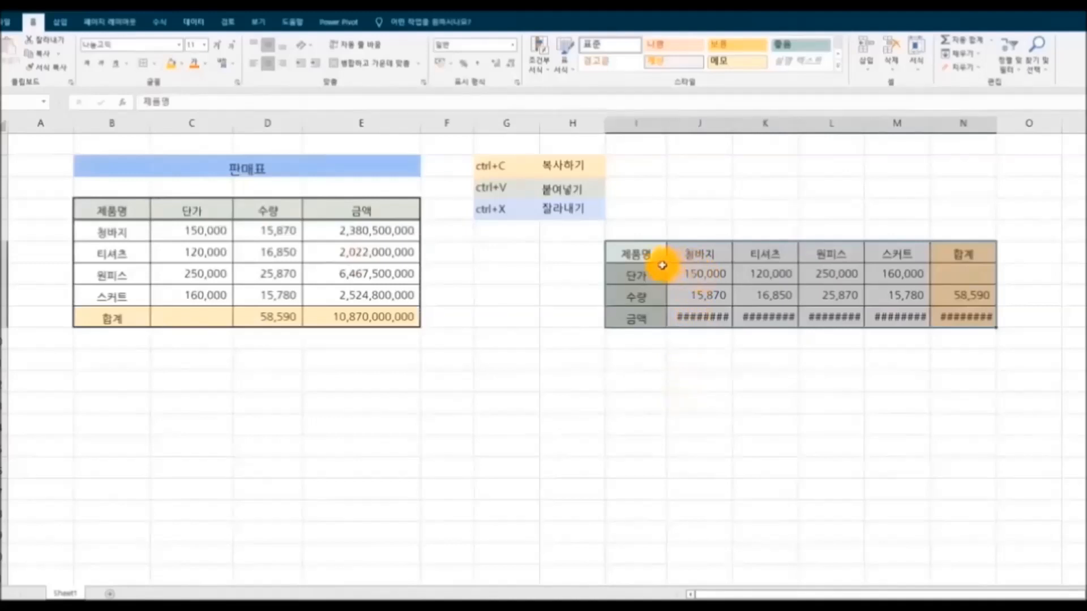
Widen the columns from I onward to fit the amounts, and remove the transposed table.
drag(638, 124, 1036, 121)
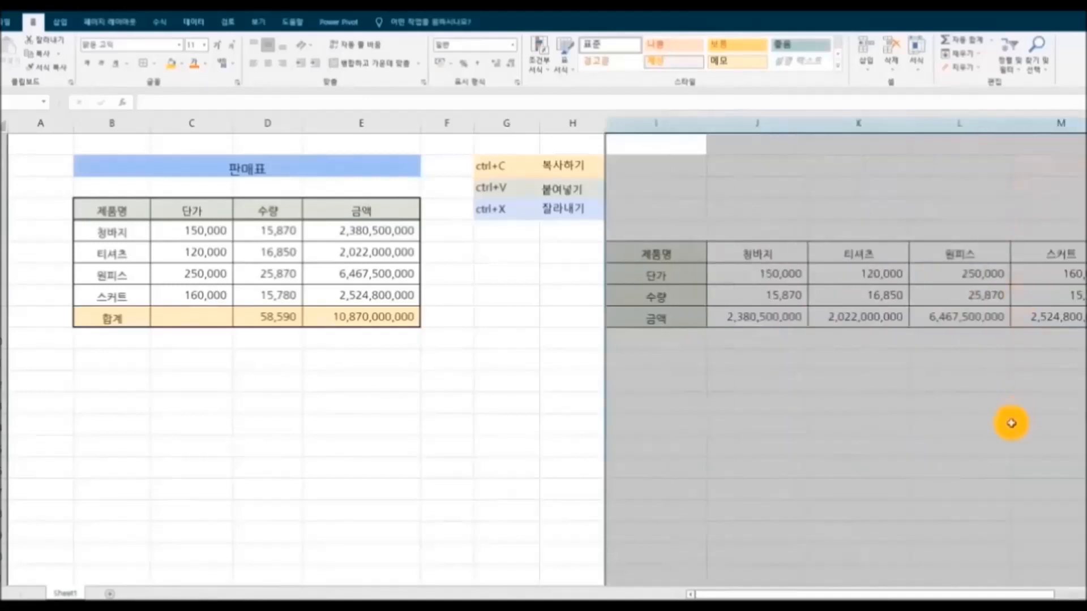
click(976, 422)
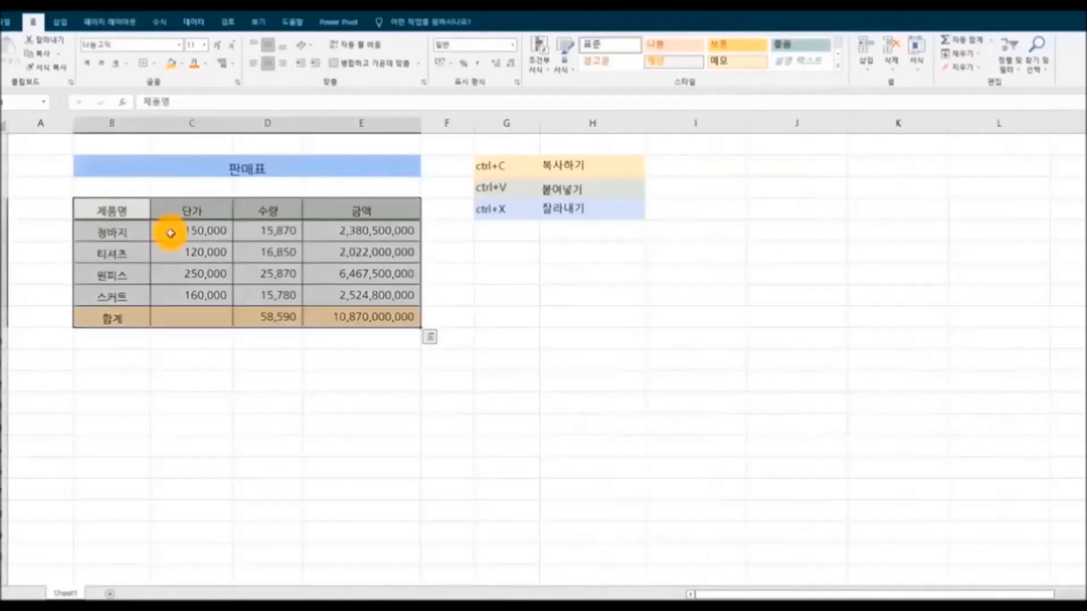
Copy the sales table B4:E9 and paste it at H8 as a picture.
right_click(169, 233)
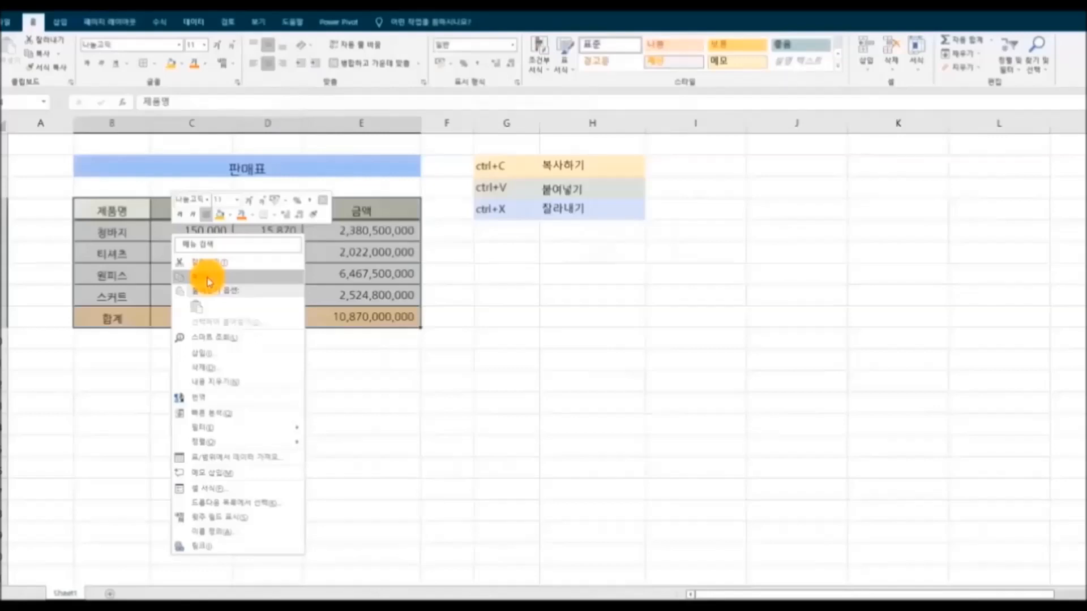
click(209, 281)
click(10, 71)
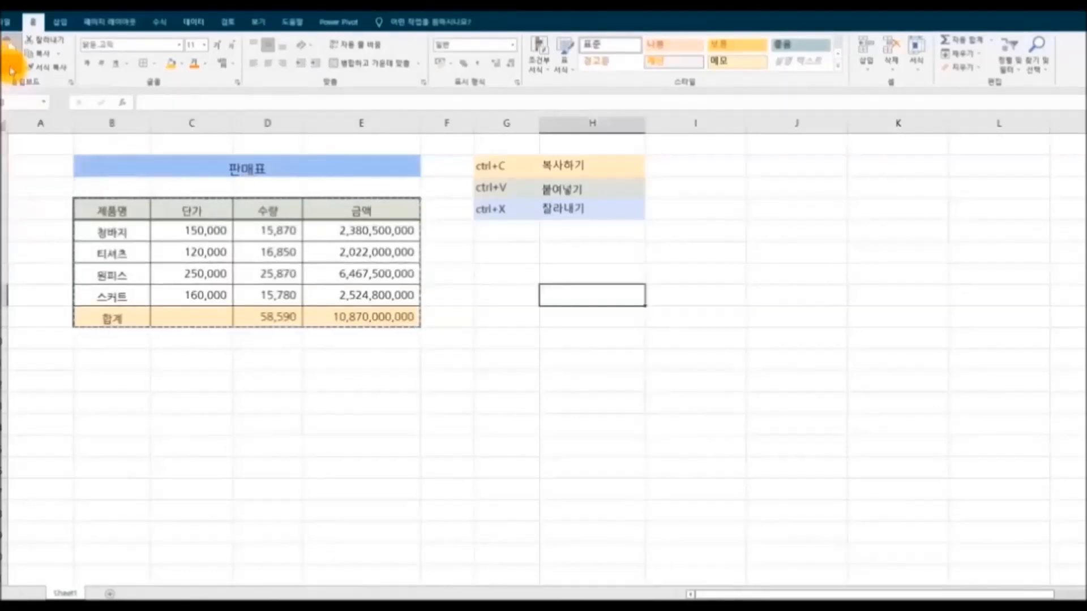
click(11, 71)
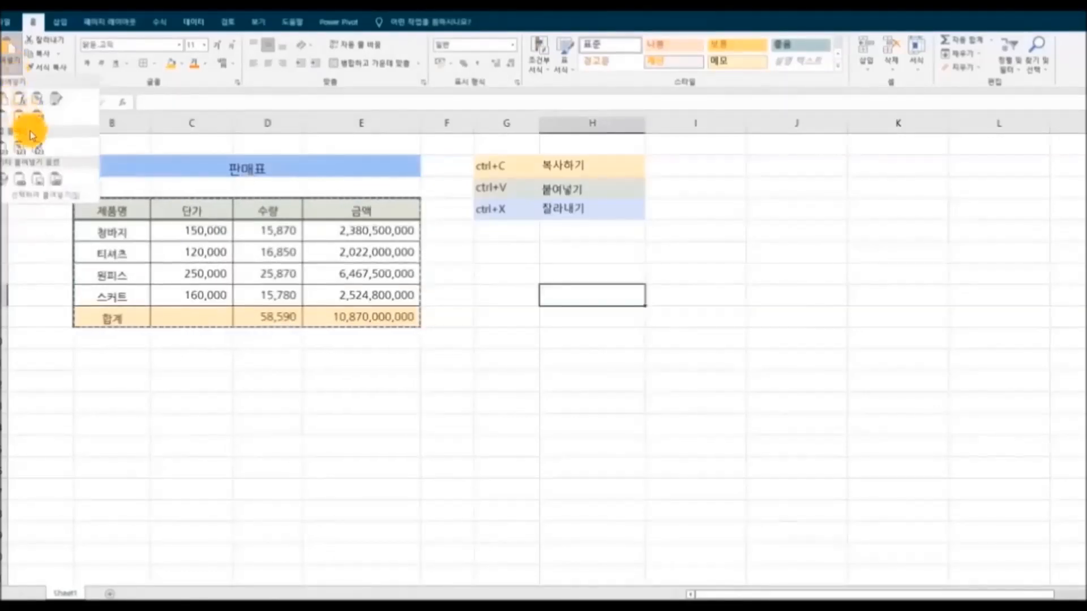
click(43, 184)
click(623, 459)
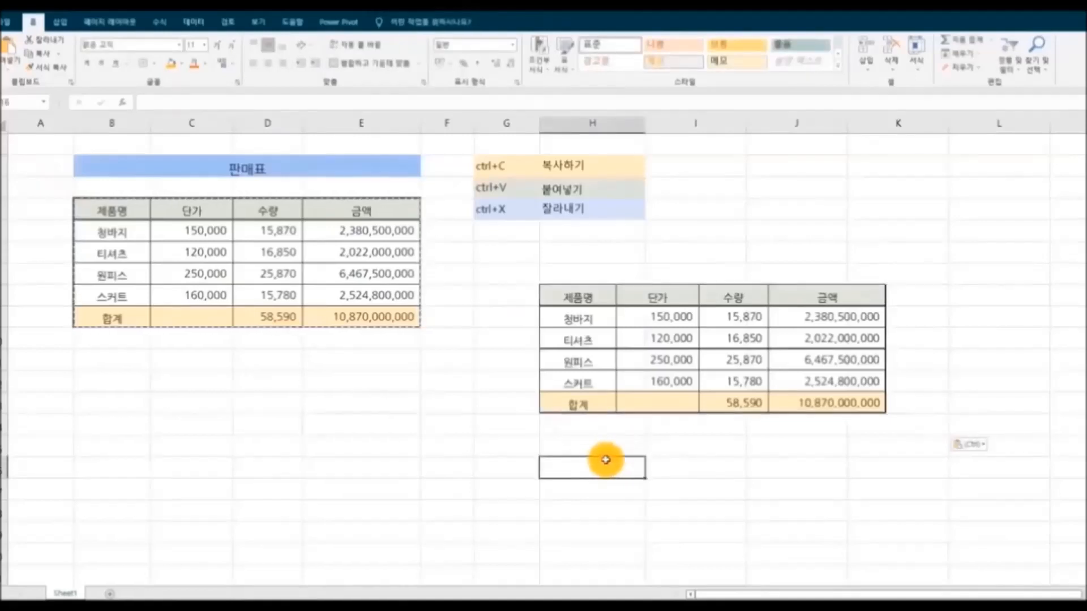
Cancel the copy mode and move the table picture to about H9:K14.
drag(623, 286, 587, 305)
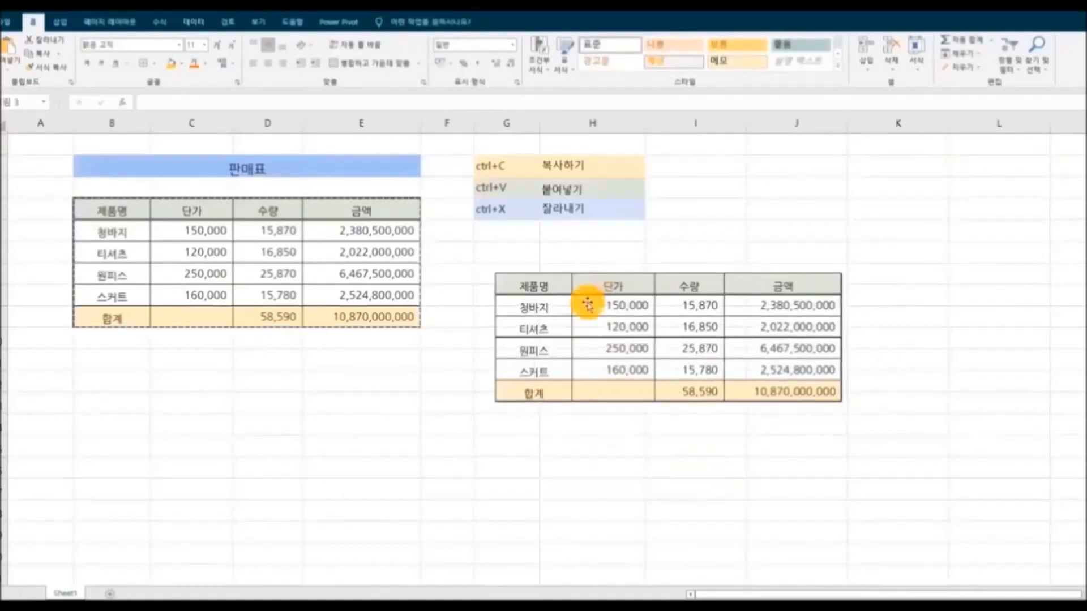
click(587, 304)
key(Escape)
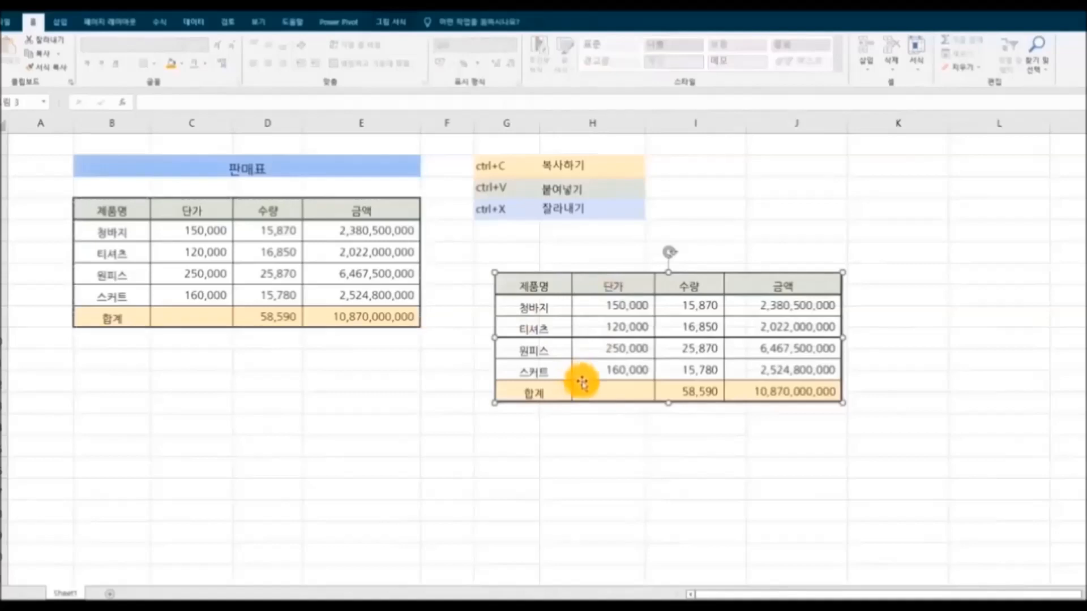
double_click(526, 309)
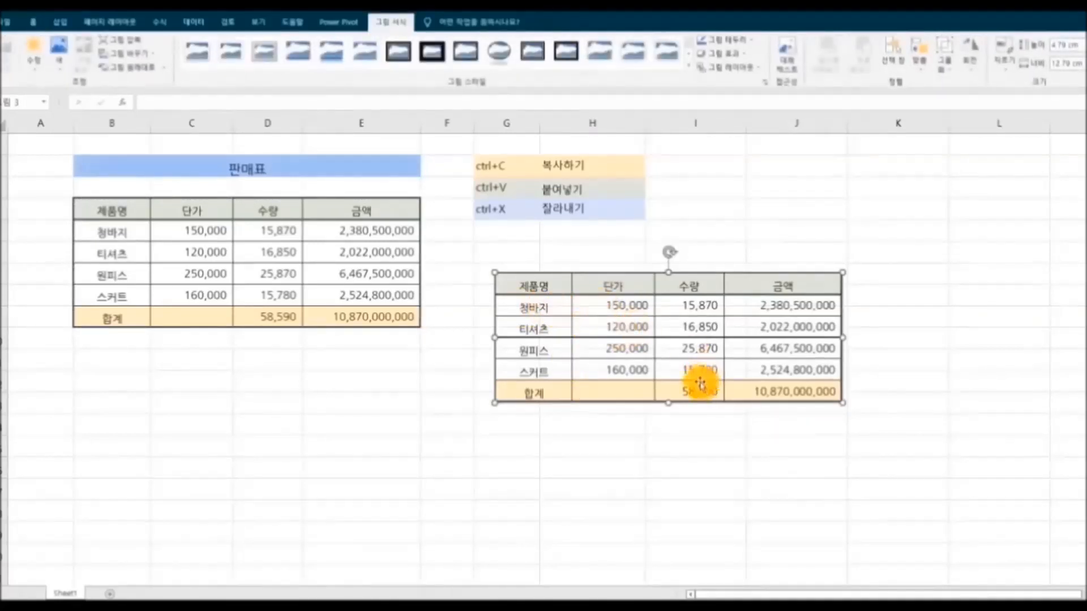
drag(684, 288, 770, 318)
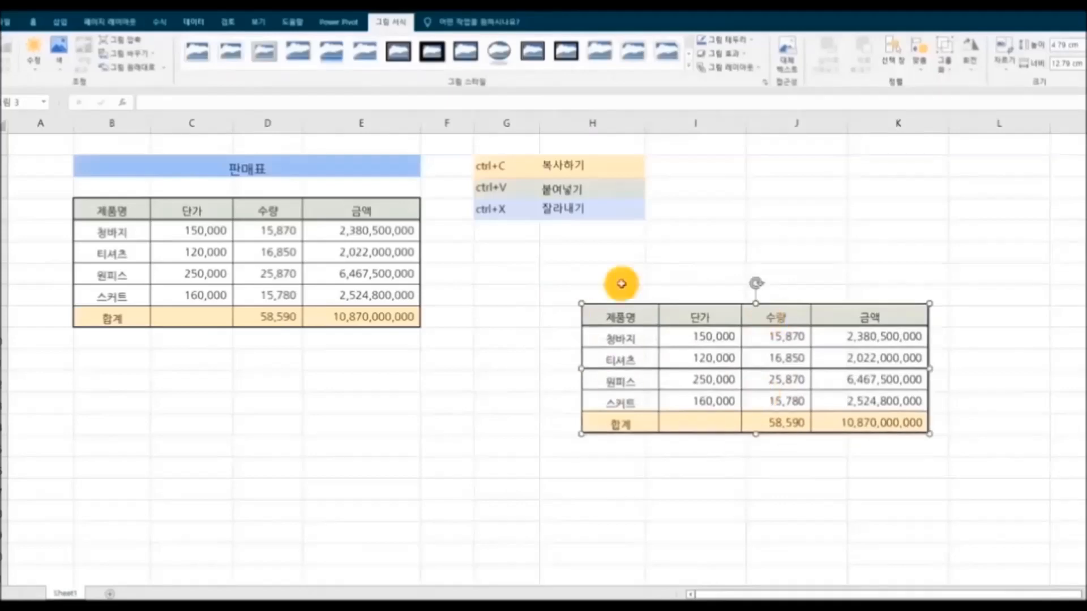
Cut the pasted picture of the sales table.
right_click(713, 318)
click(740, 347)
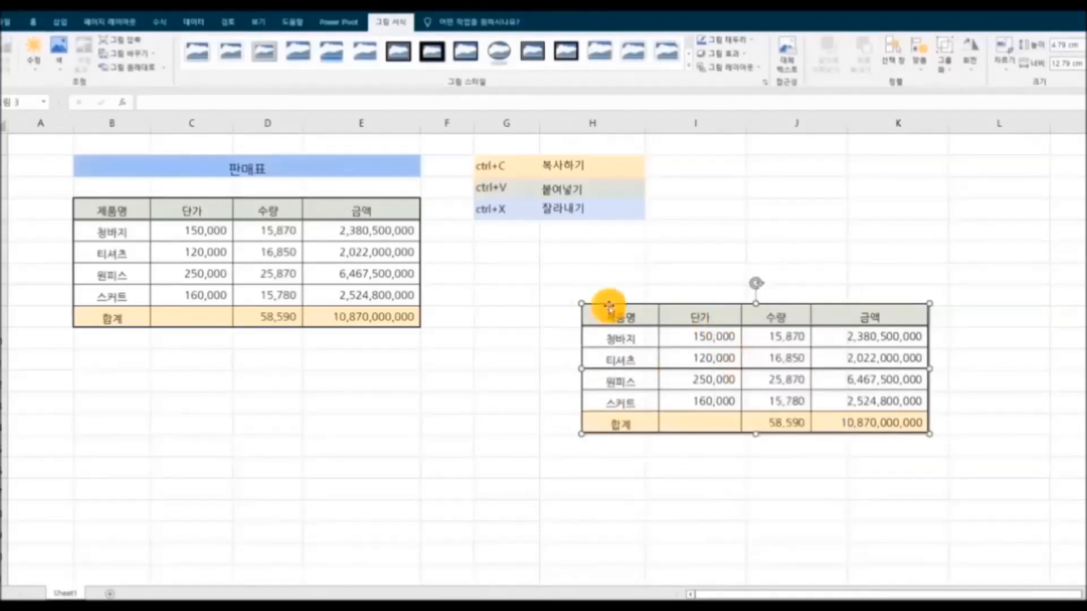
right_click(725, 313)
click(736, 339)
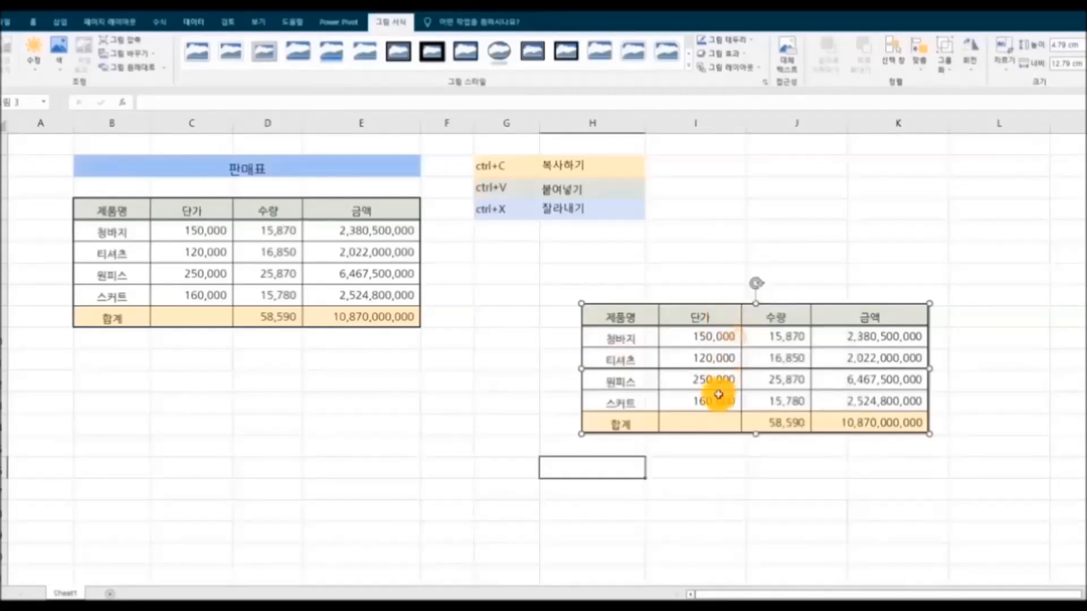
Copy the sales table B4:E9, paste it at H8 as a linked picture, and cancel the copy mode.
drag(96, 211, 396, 317)
right_click(206, 260)
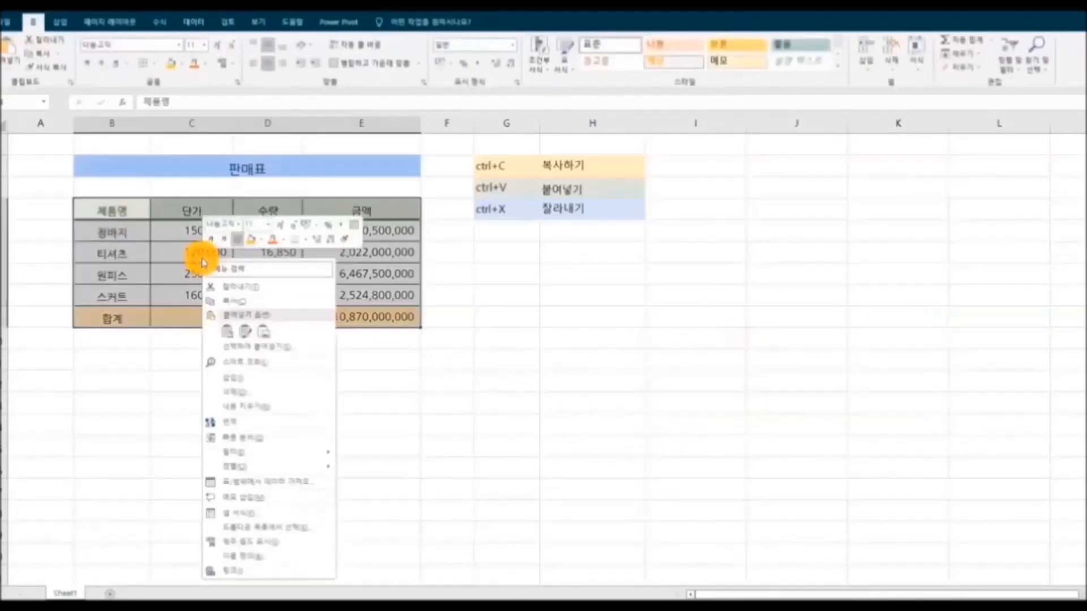
click(252, 294)
click(11, 72)
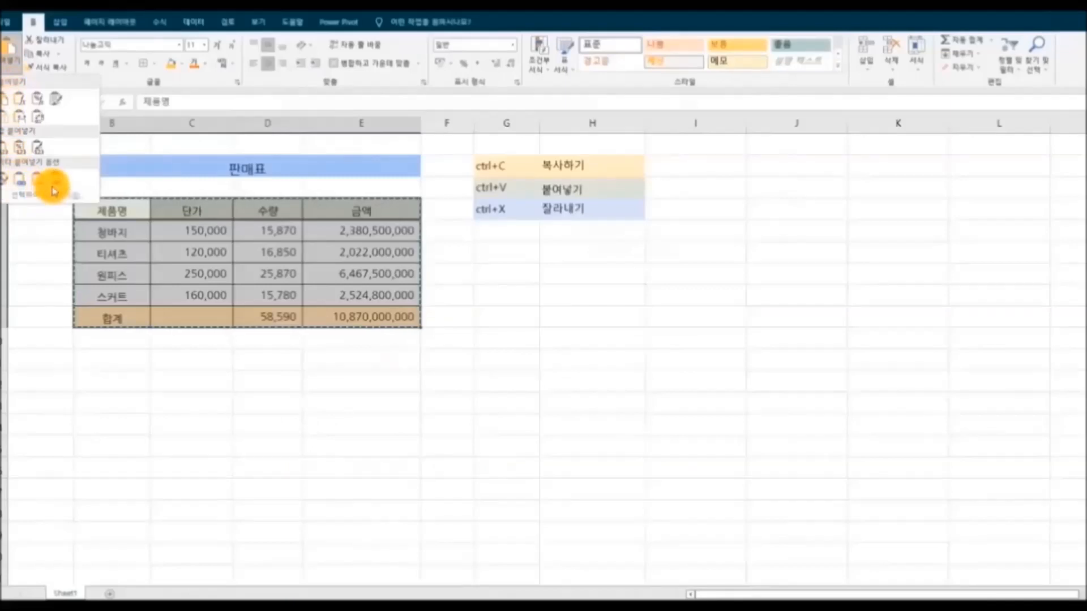
click(56, 182)
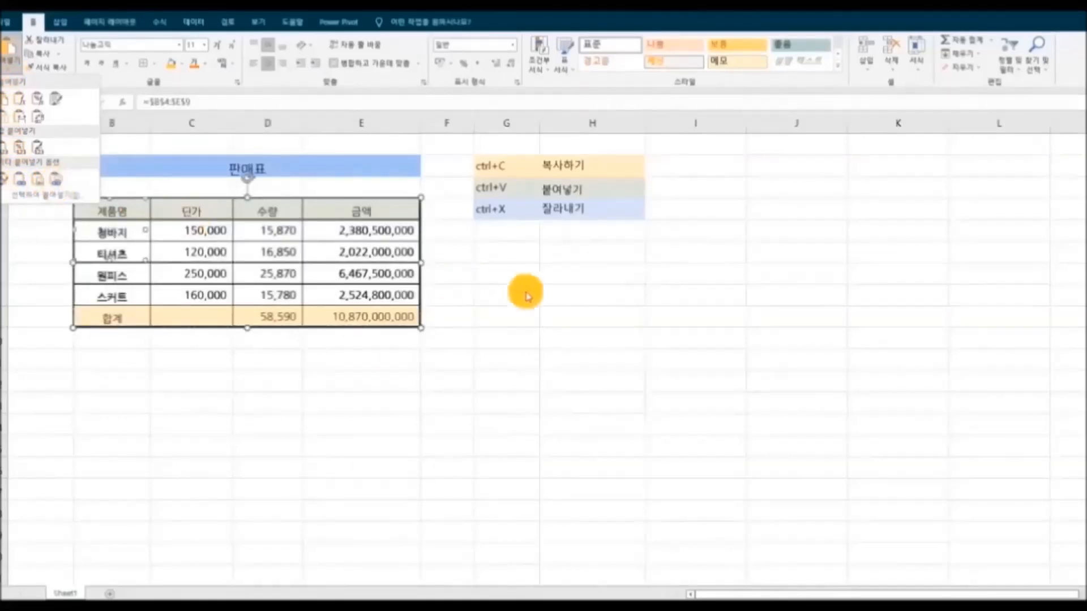
click(582, 291)
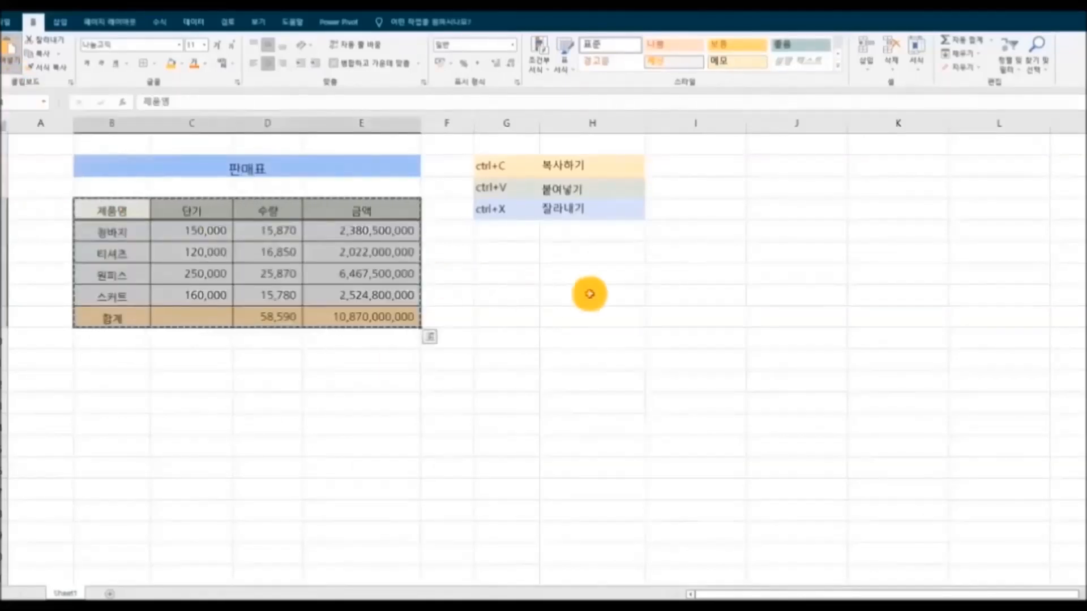
click(10, 71)
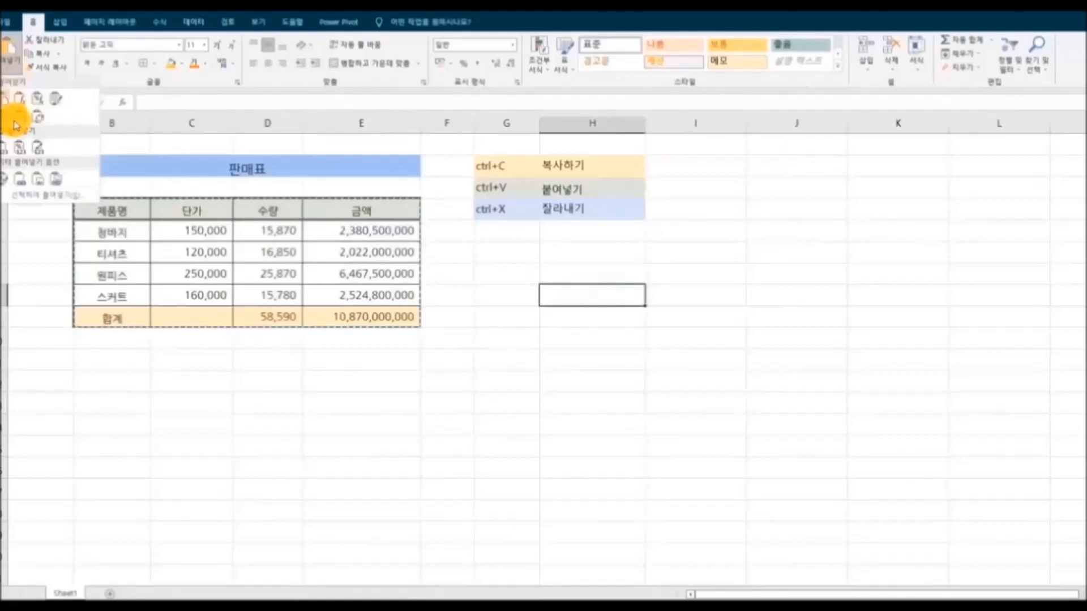
click(55, 182)
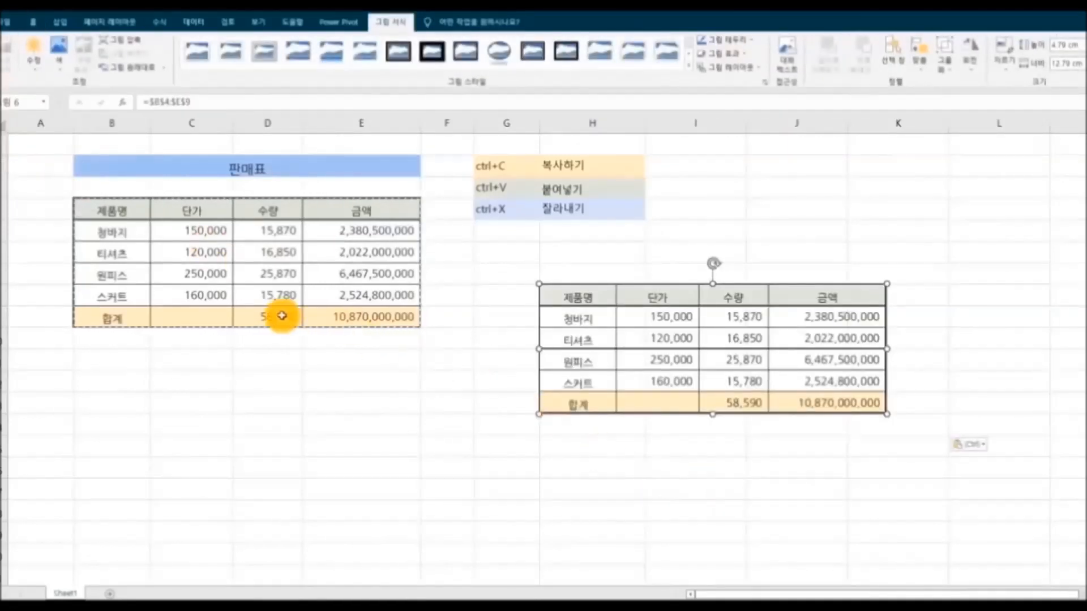
key(Escape)
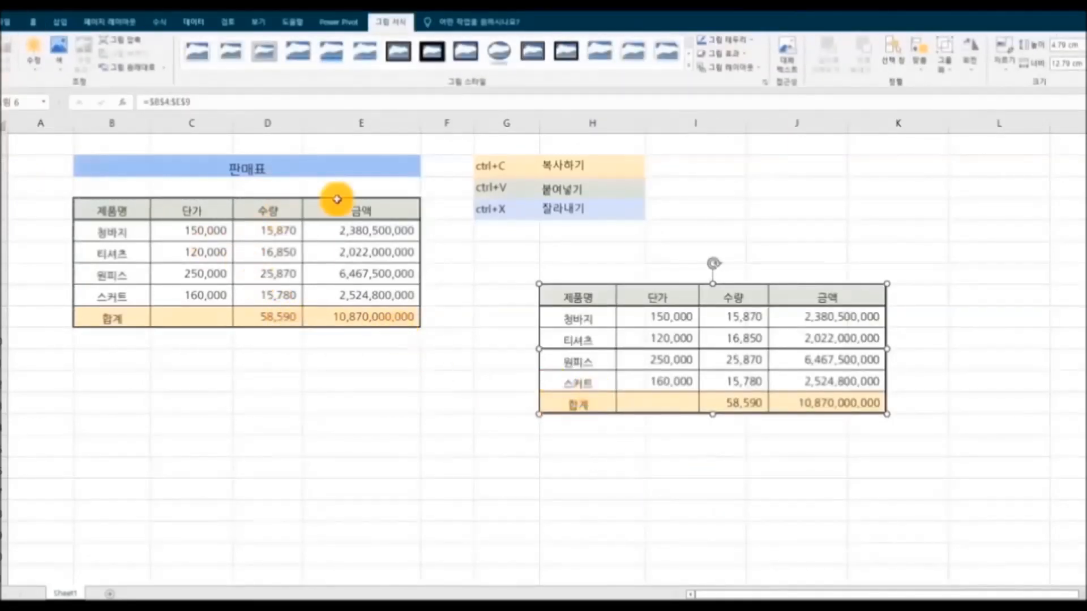
Set the unit price of 청바지 in the source sales table to 200,000.
click(214, 231)
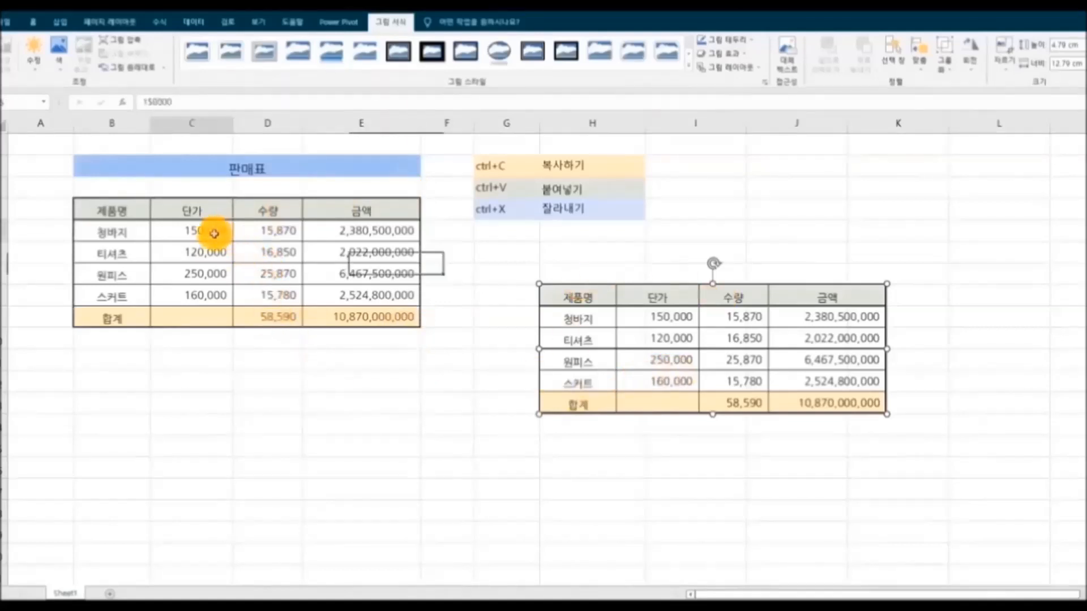
double_click(180, 232)
drag(184, 234, 233, 230)
text(2000)
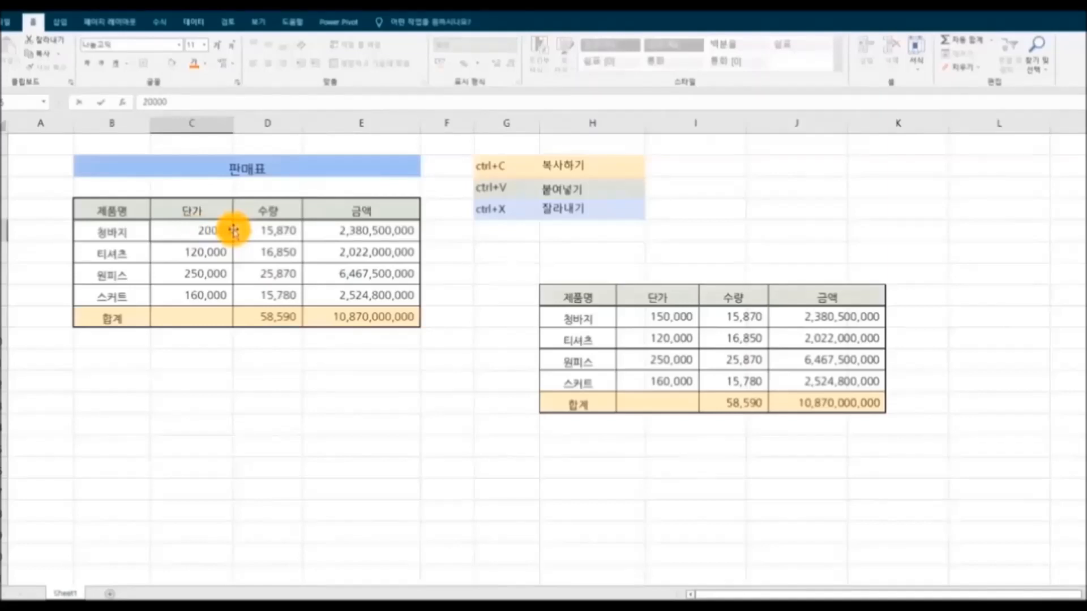
key(Return)
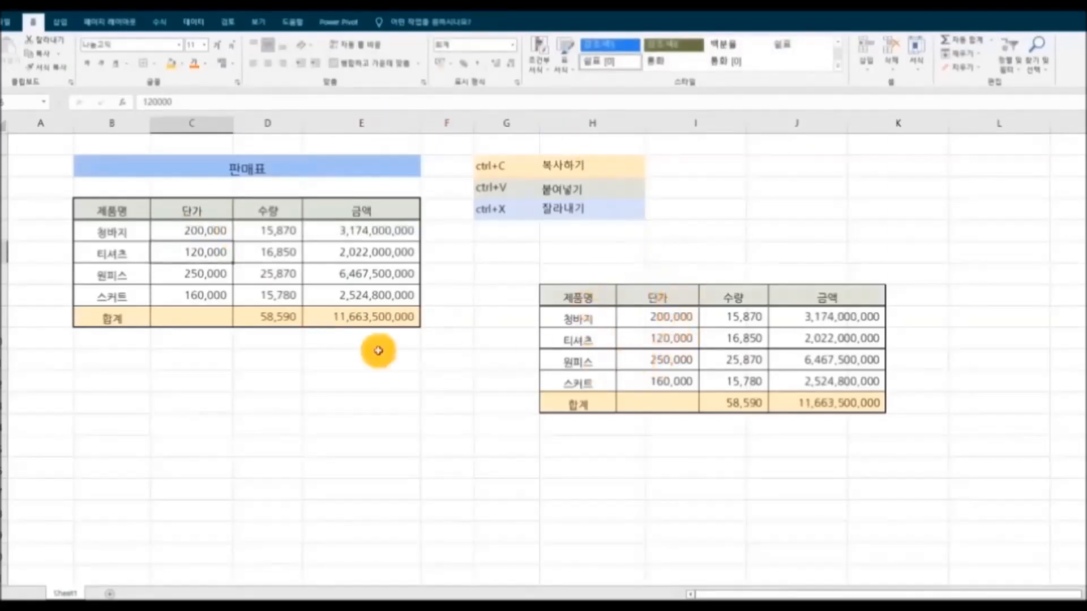
Set the unit price of 티셔츠 in the source sales table to 200,000.
text(20)
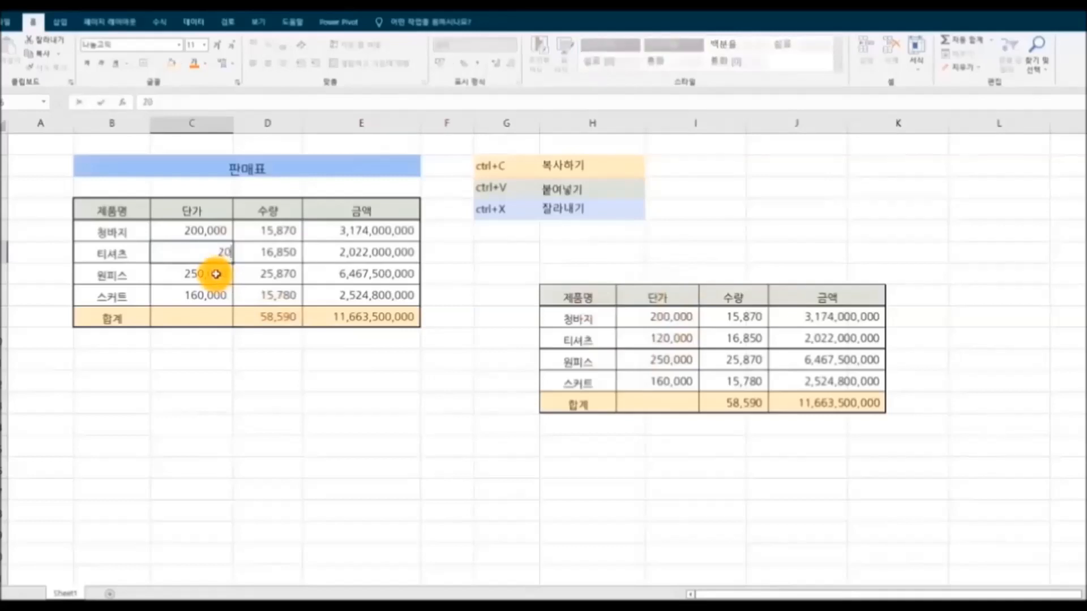
text(0,000)
key(Return)
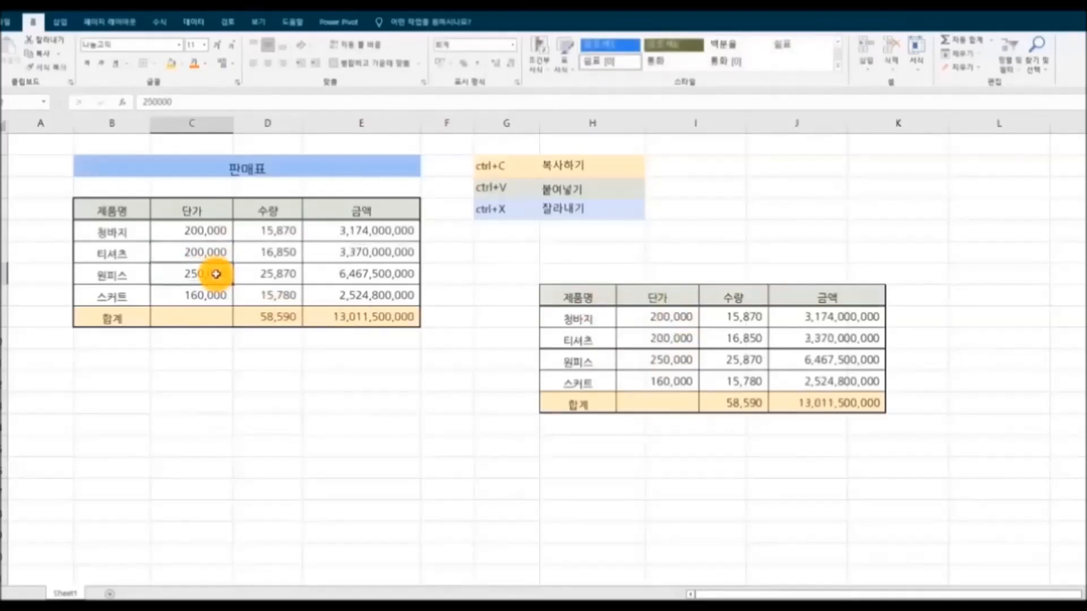
click(663, 407)
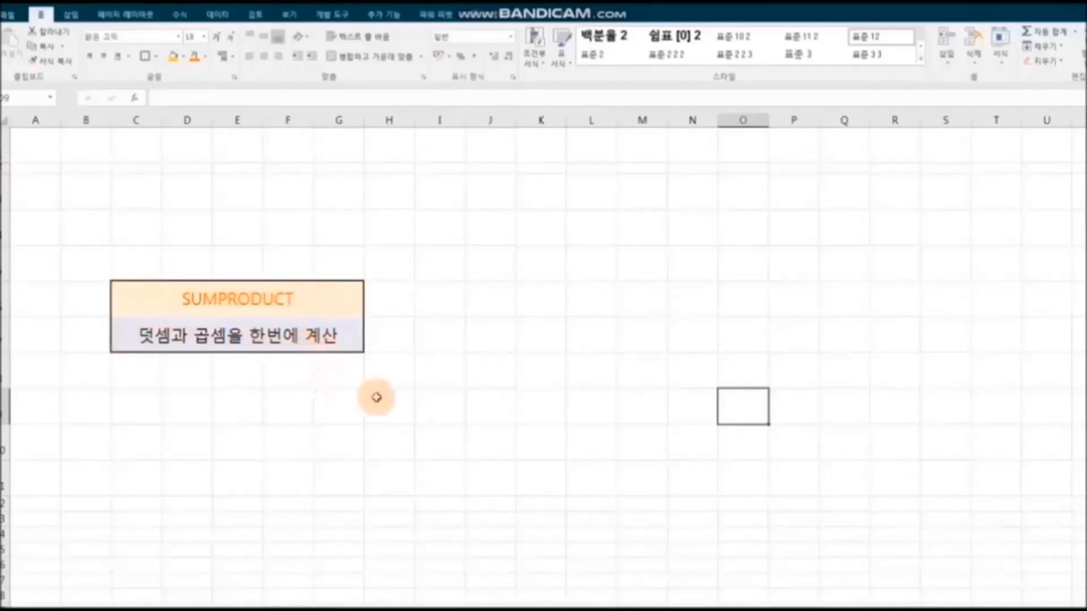
Copy the SUMPRODUCT block C6:G7, paste it at J6 with the regular paste option, and cancel the copy mode.
drag(138, 286, 343, 329)
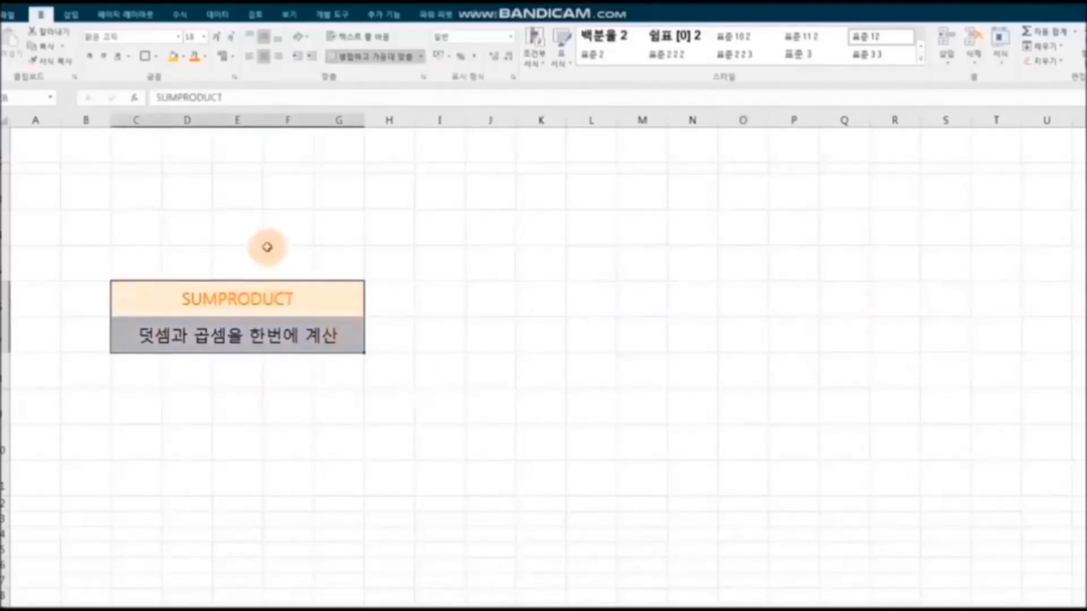
click(50, 51)
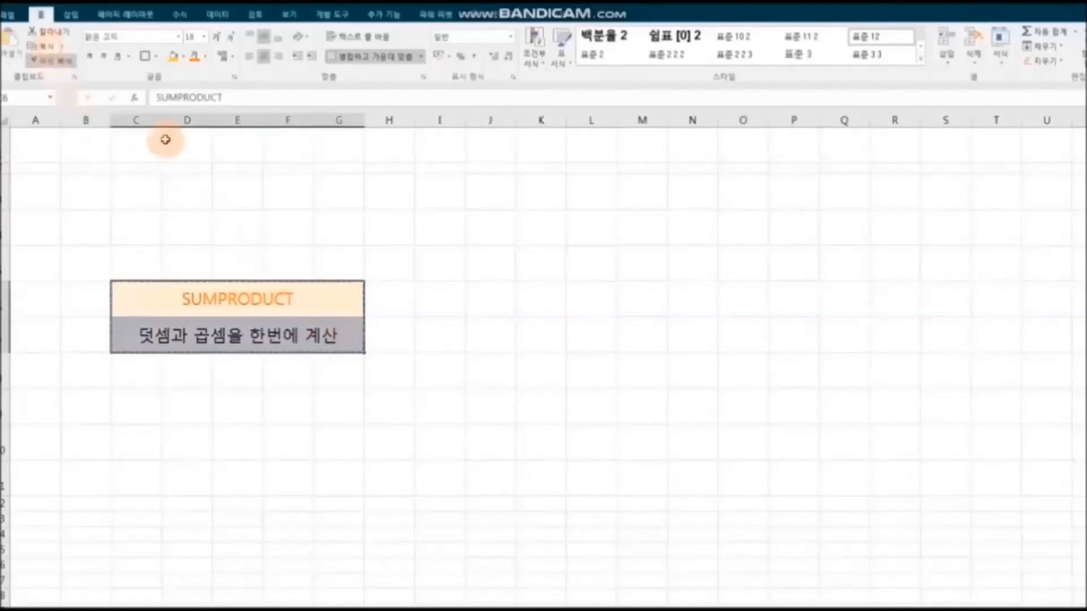
click(488, 299)
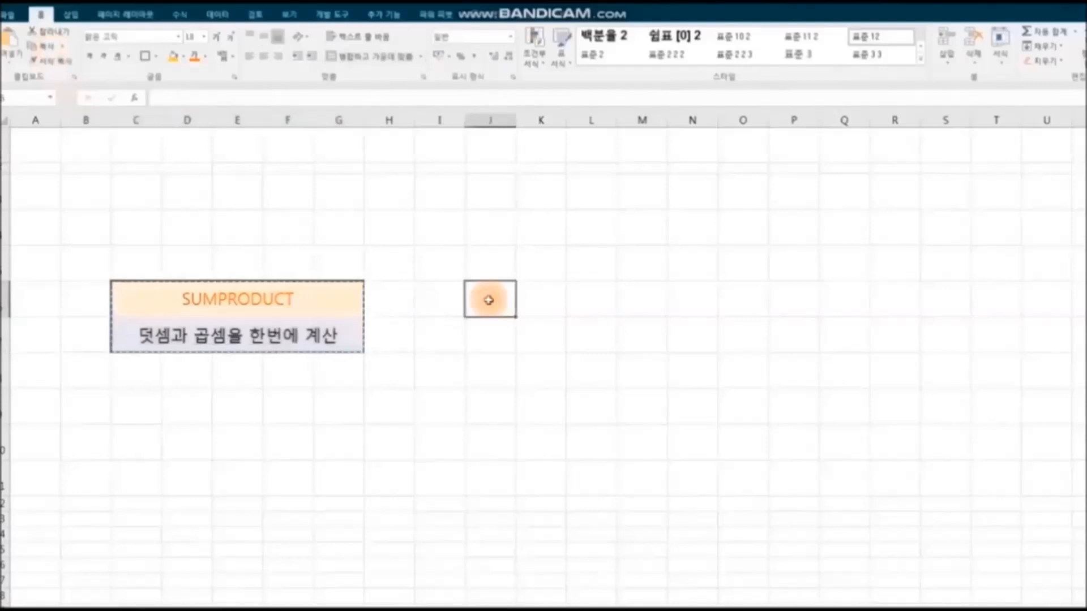
right_click(489, 300)
click(517, 355)
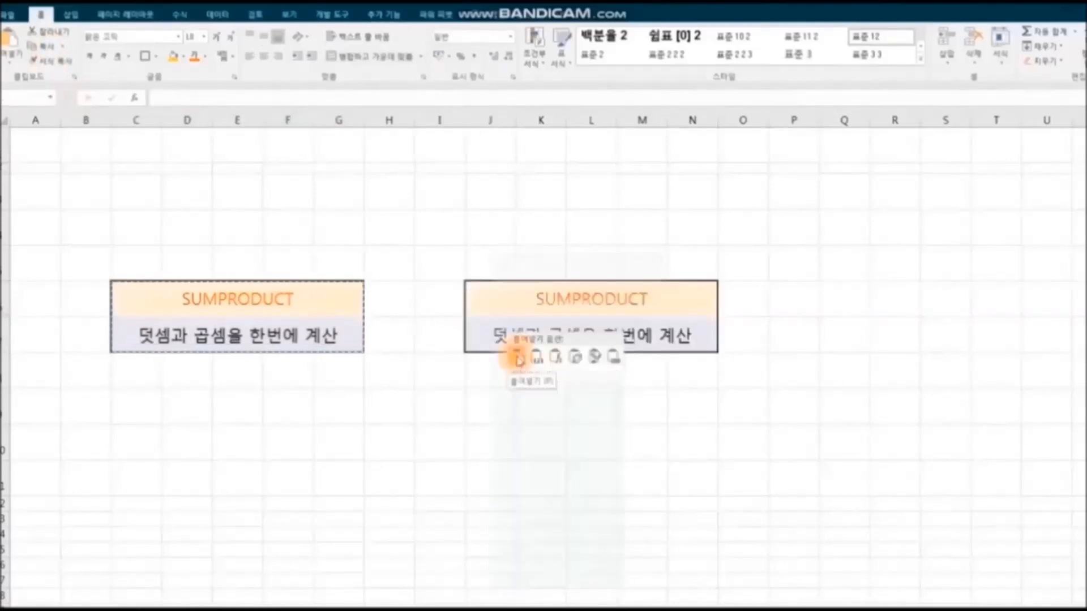
click(569, 441)
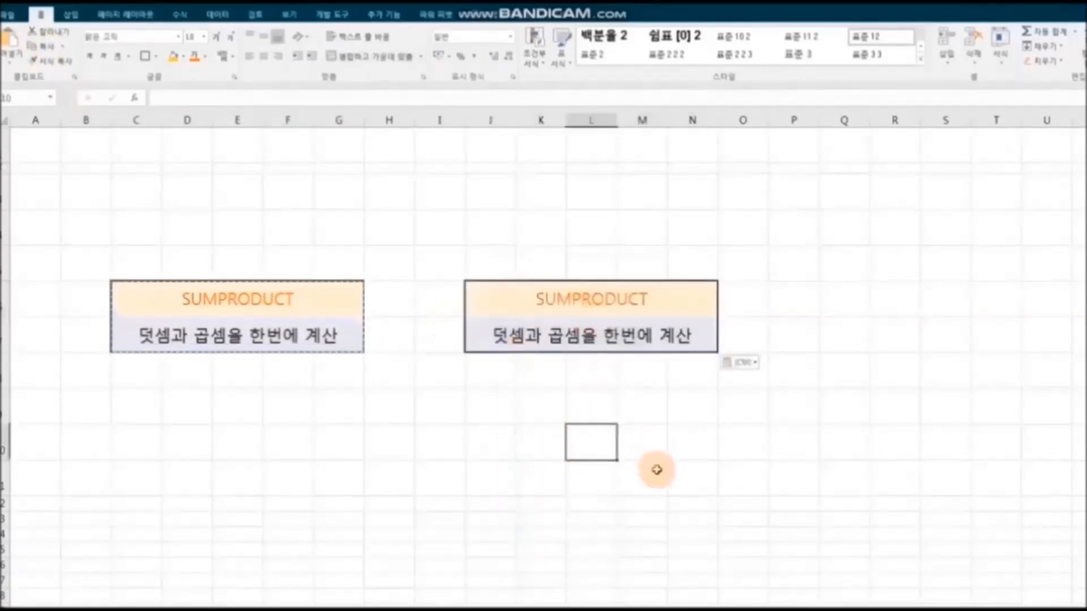
key(Escape)
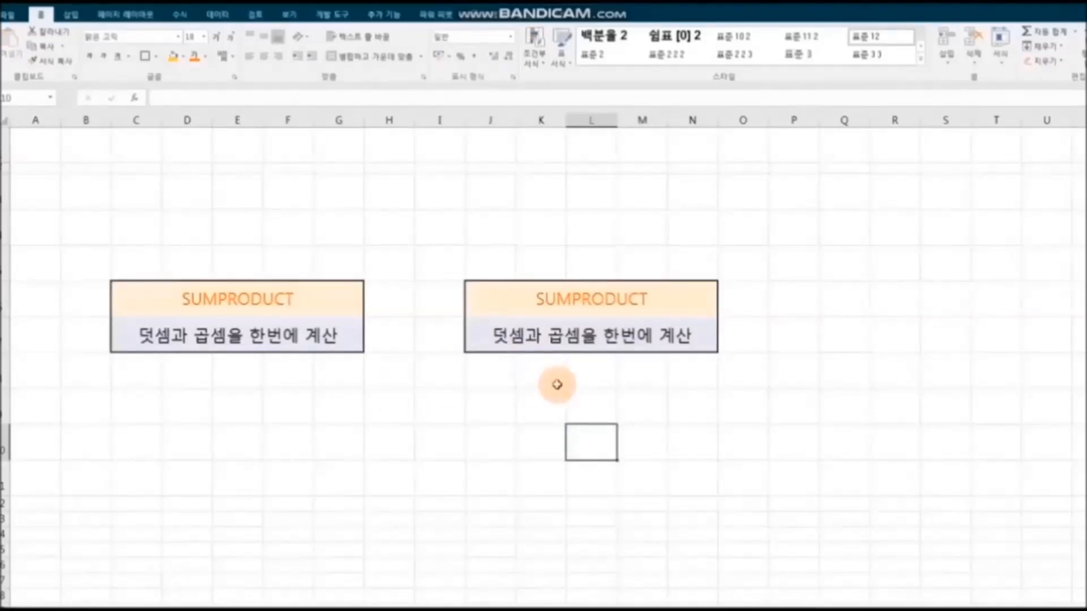
Copy the formatting of the SUMPRODUCT block C6:G7 with Format Painter and apply it at J9.
drag(162, 293, 184, 333)
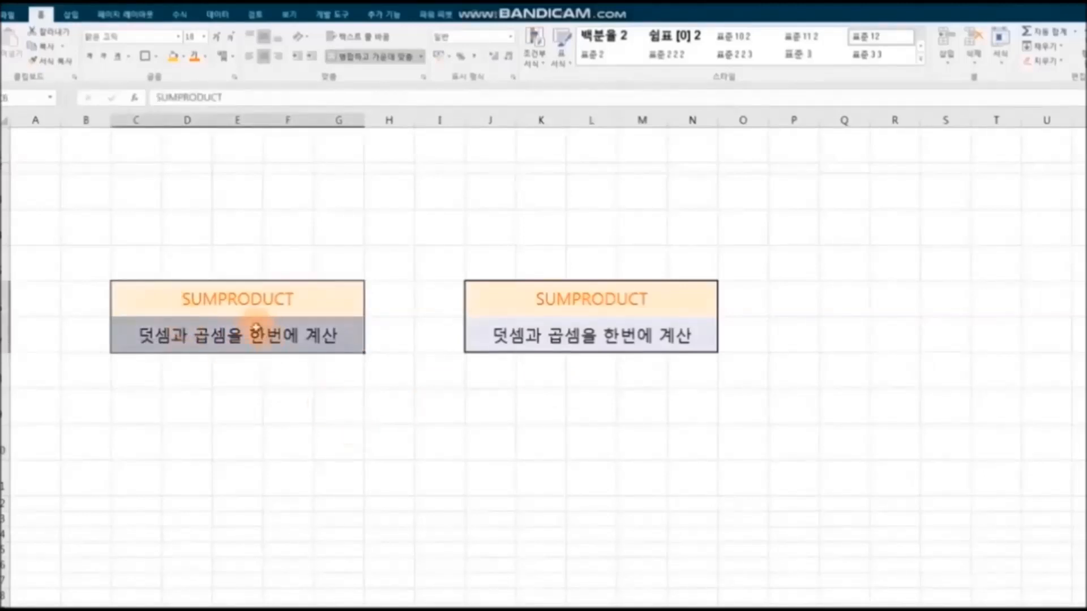
click(66, 66)
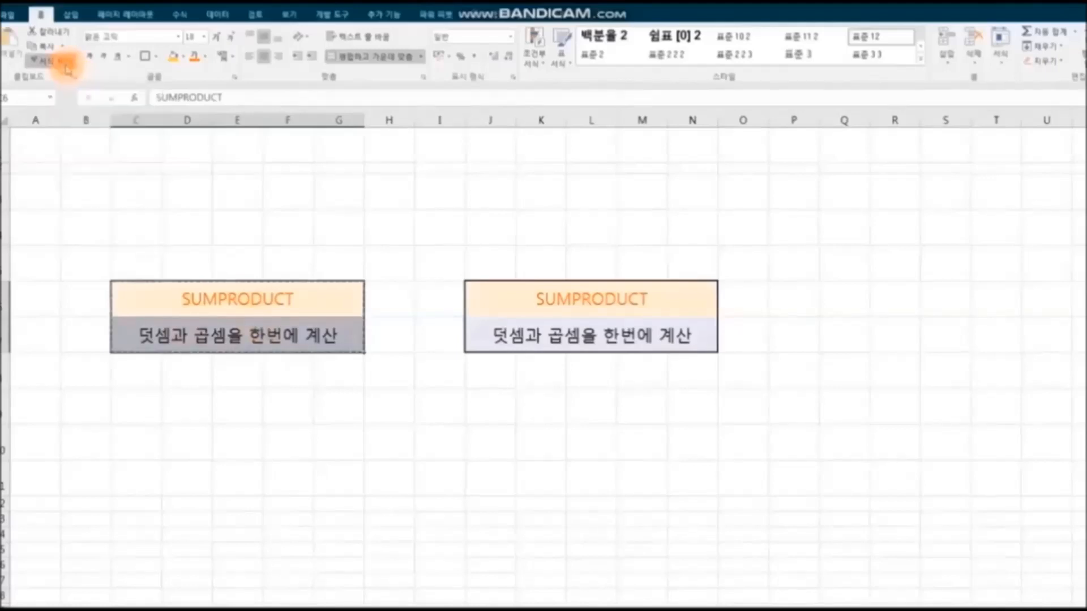
click(485, 404)
click(820, 463)
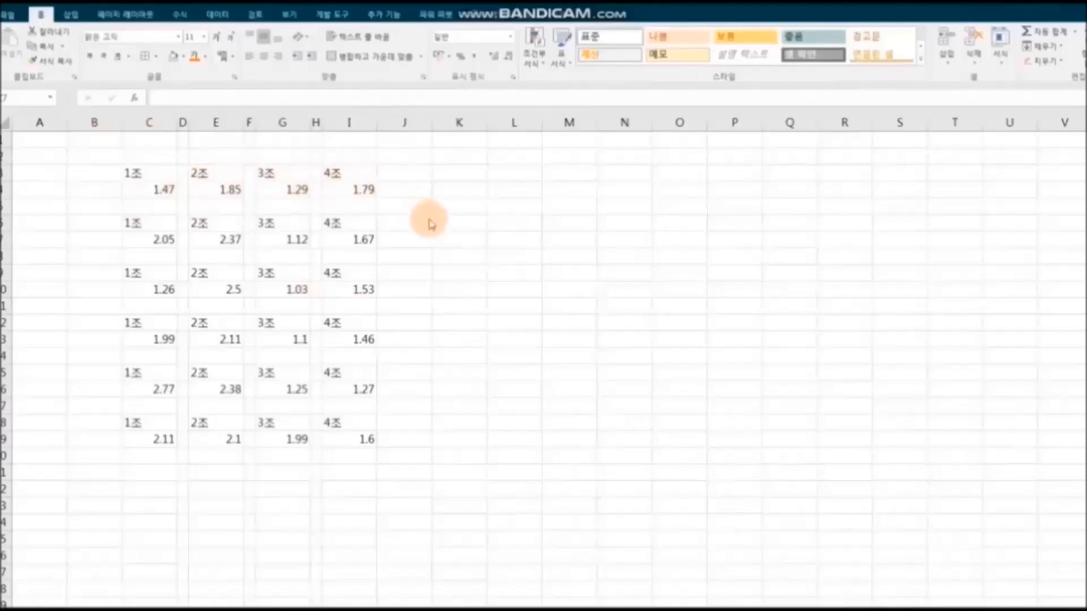
Center the group labels and values in C3:I4 horizontally.
click(153, 172)
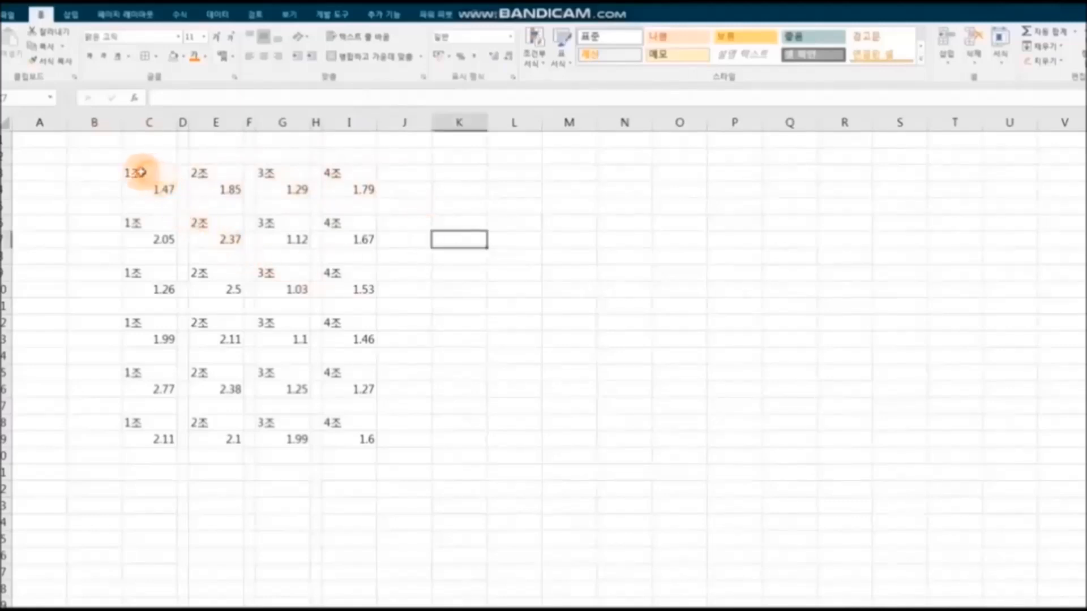
drag(142, 172, 352, 197)
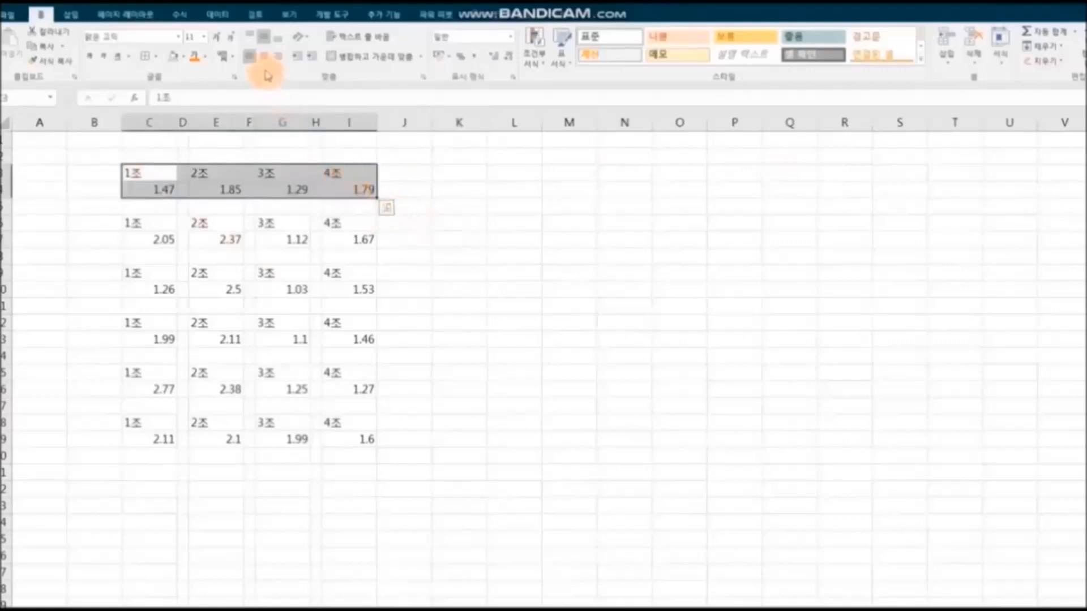
click(265, 59)
click(477, 211)
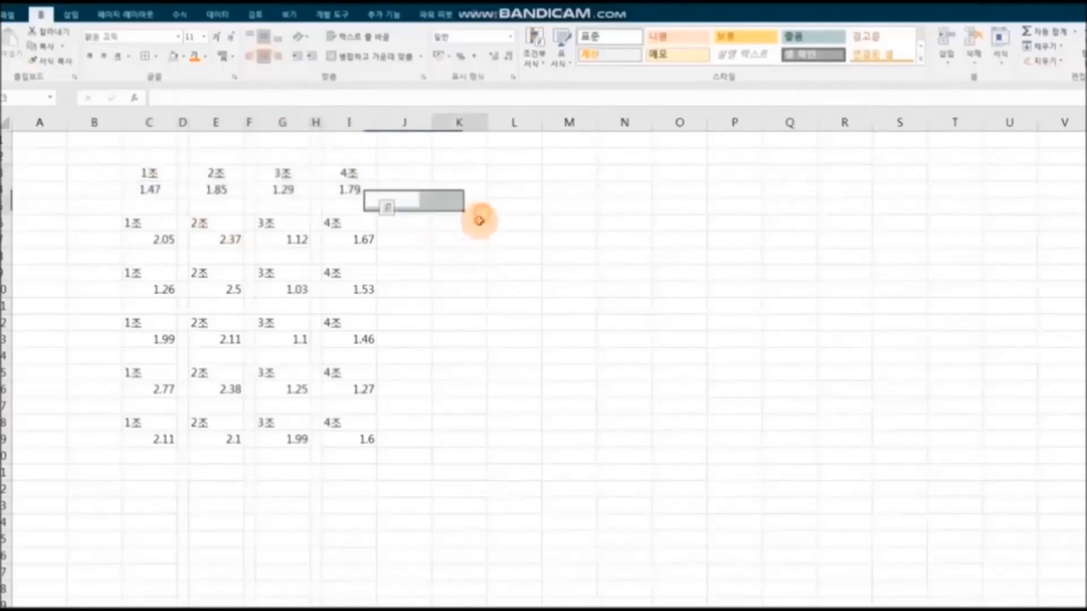
Fill the 1조 and 2조 label cells C3 and E3 with orange.
click(170, 178)
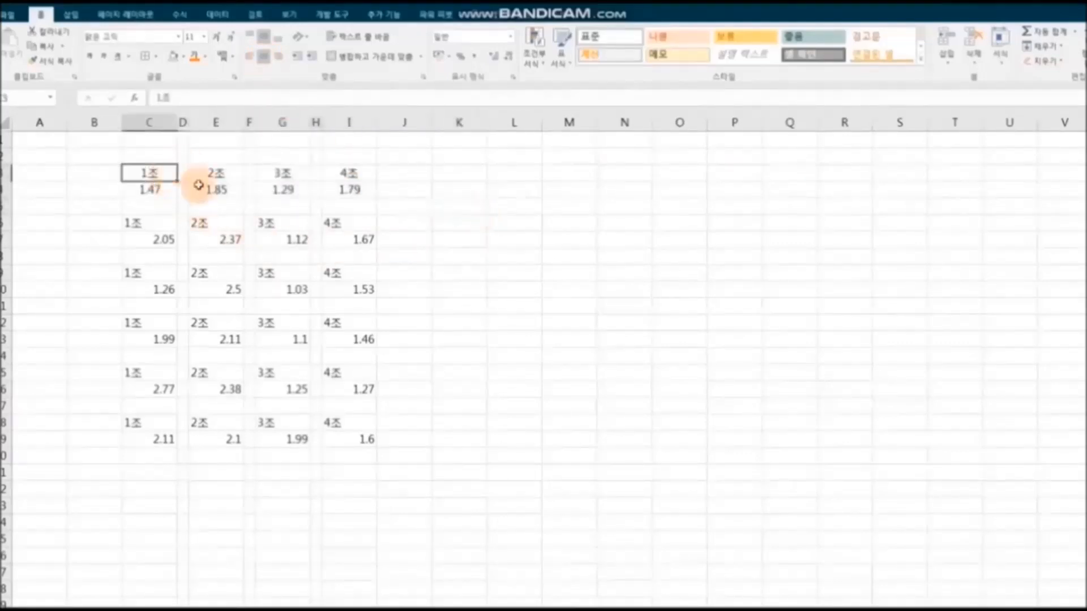
click(183, 57)
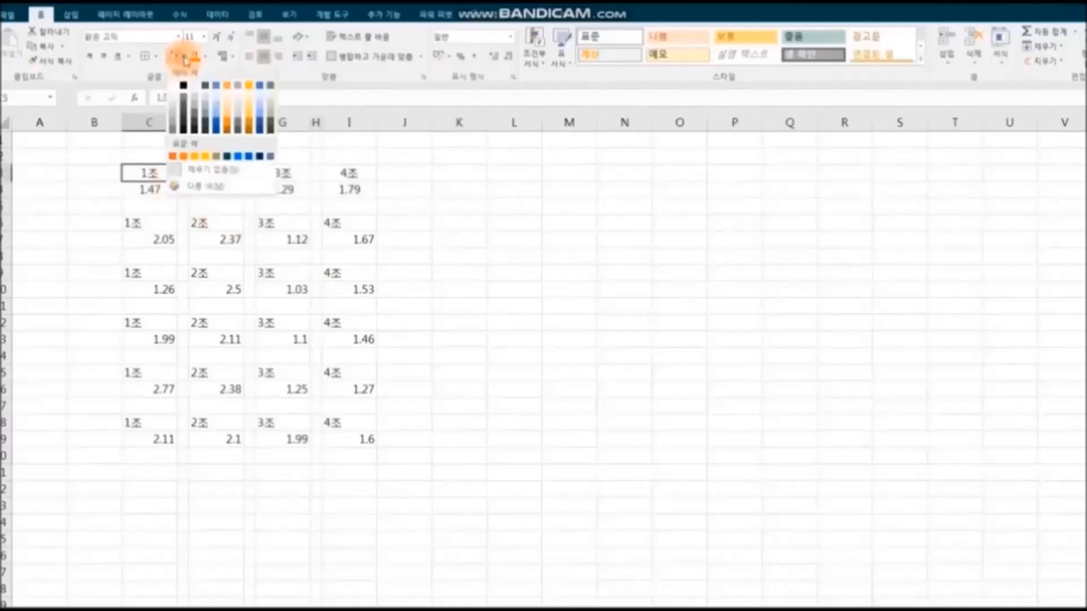
click(195, 156)
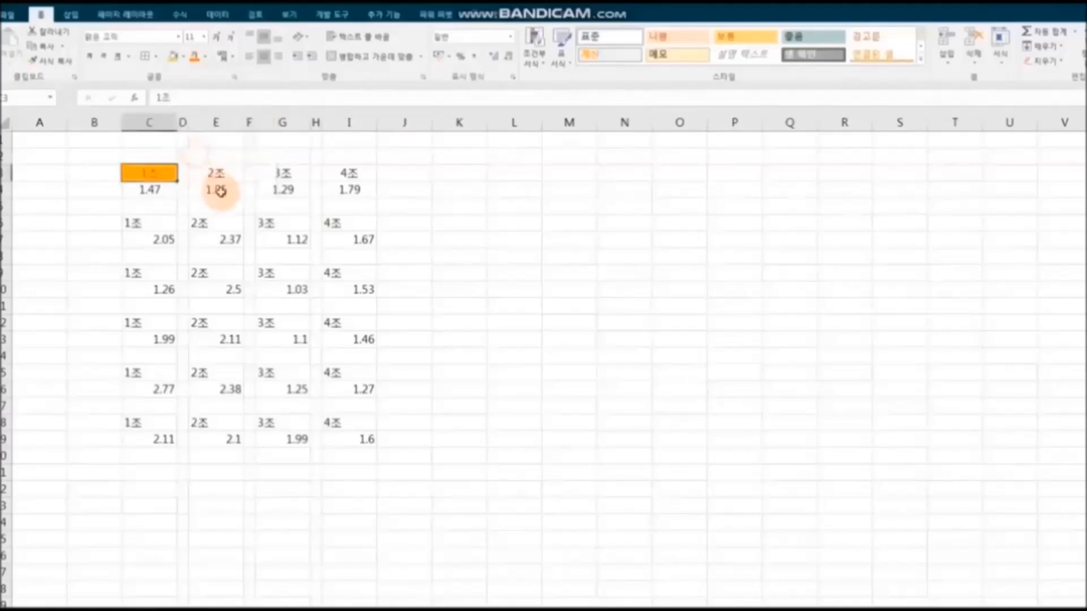
click(221, 175)
click(184, 57)
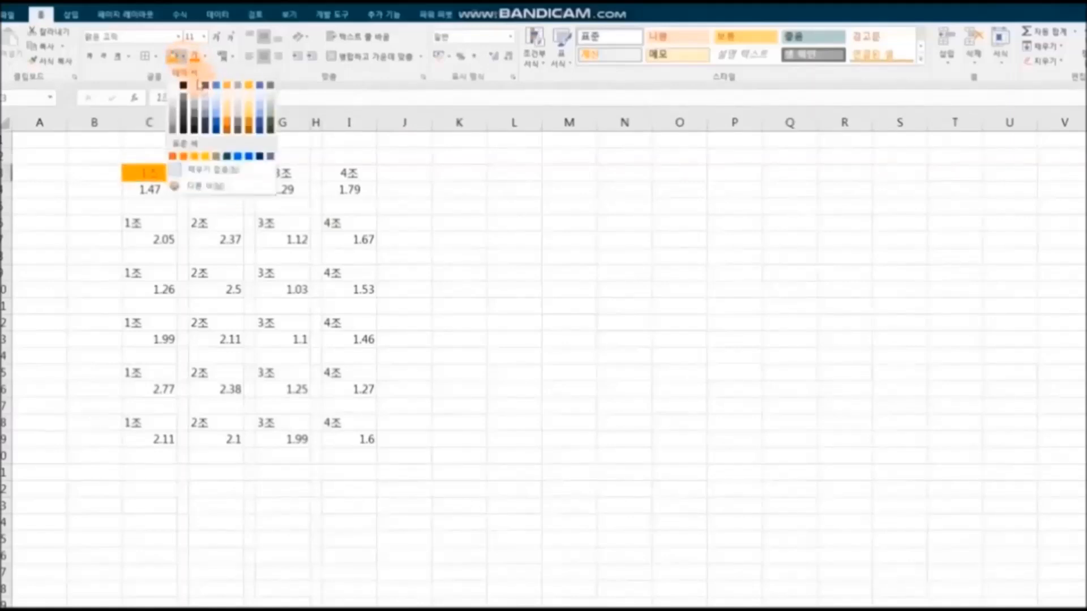
click(210, 158)
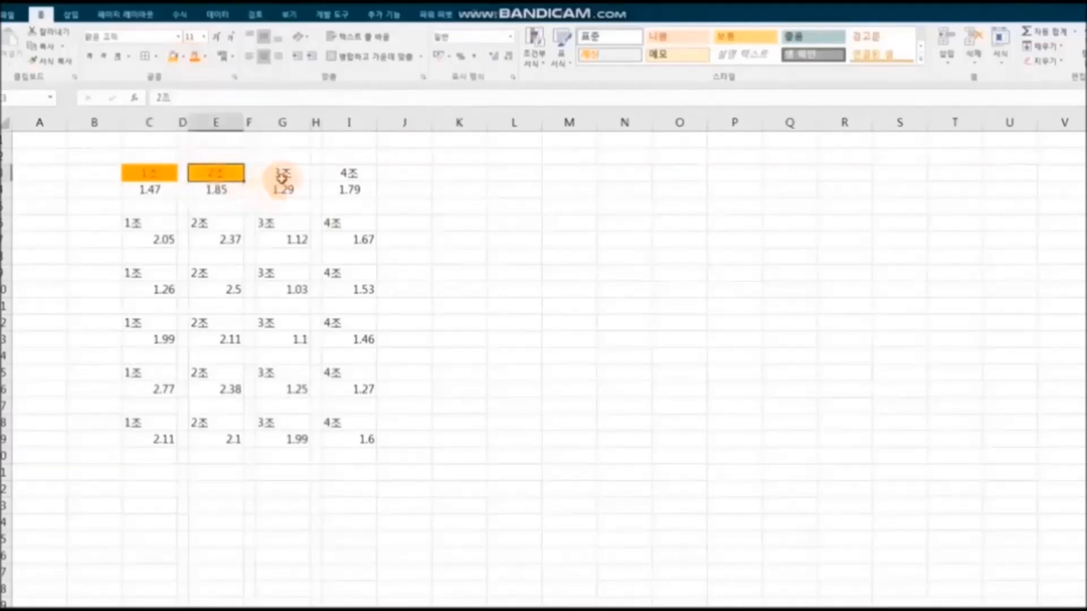
Fill the 3조 label cell G3 with dark navy and the 4조 label cell I3 with blue.
click(283, 177)
click(184, 57)
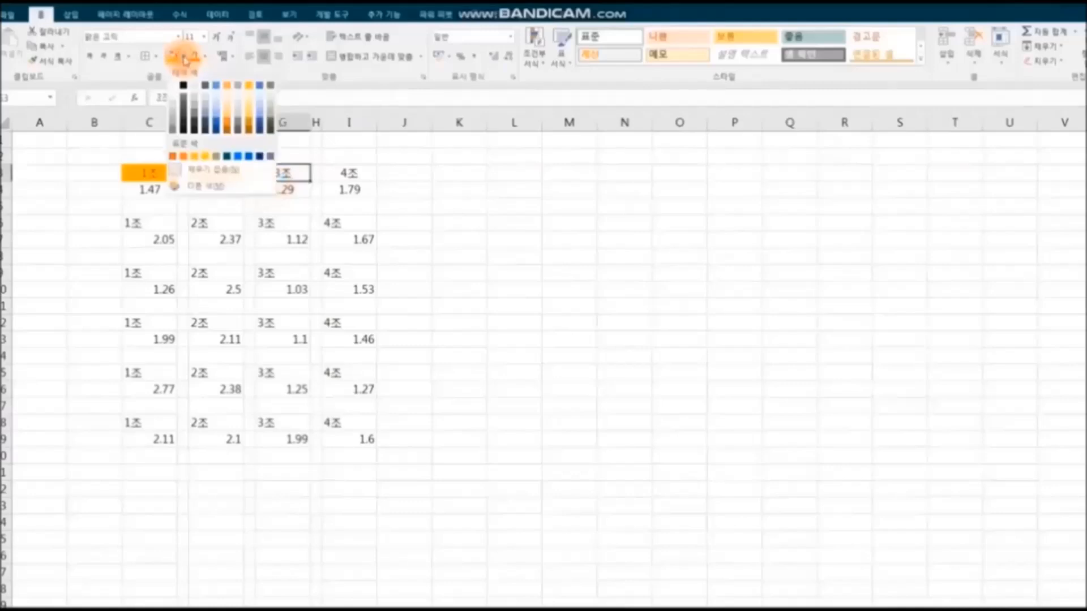
click(232, 158)
click(340, 173)
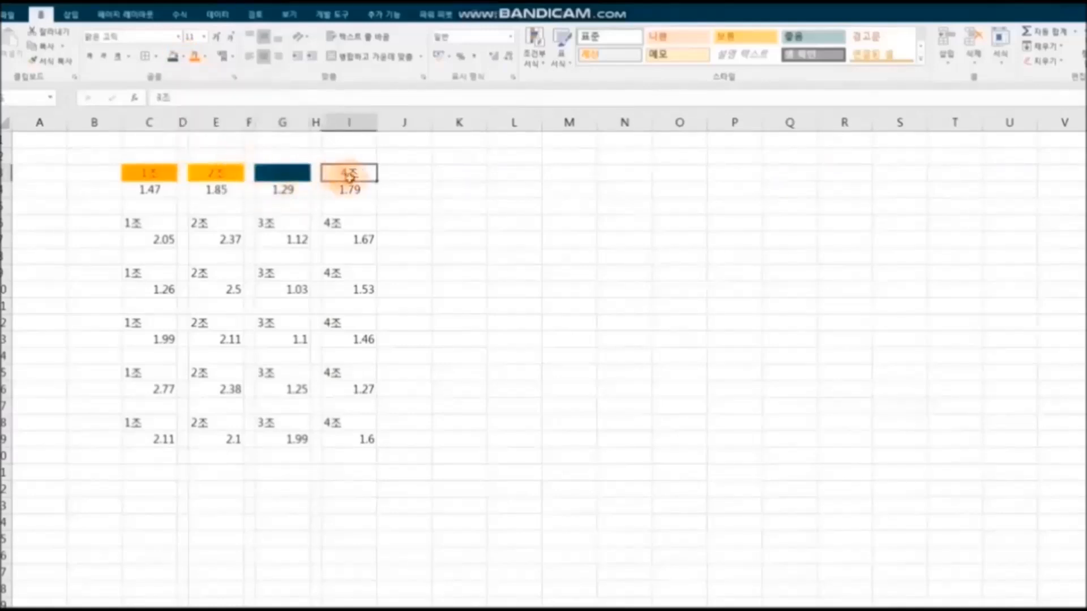
click(184, 58)
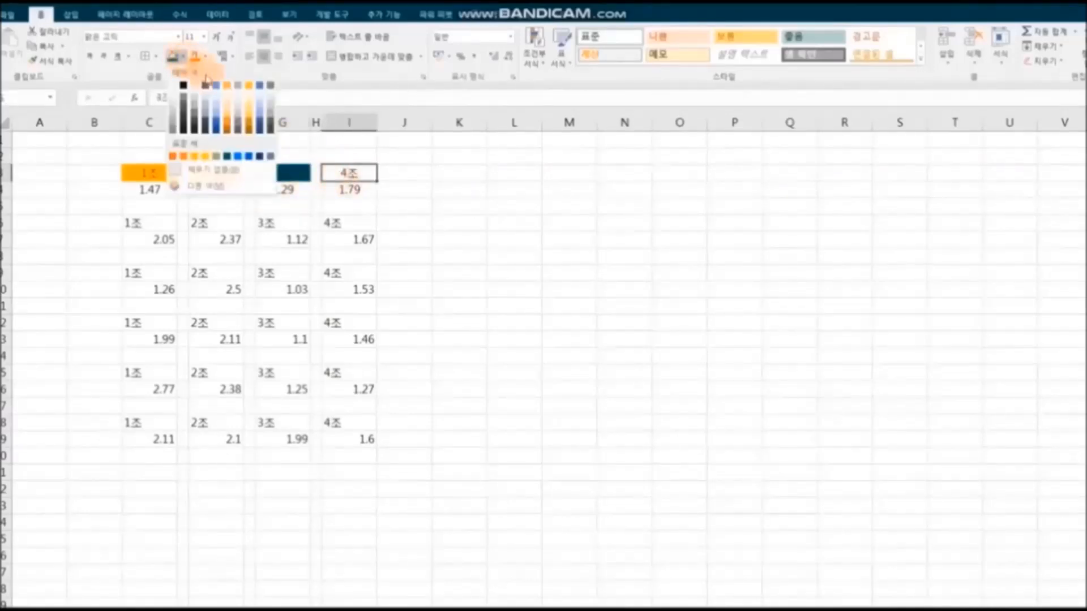
click(256, 150)
click(495, 238)
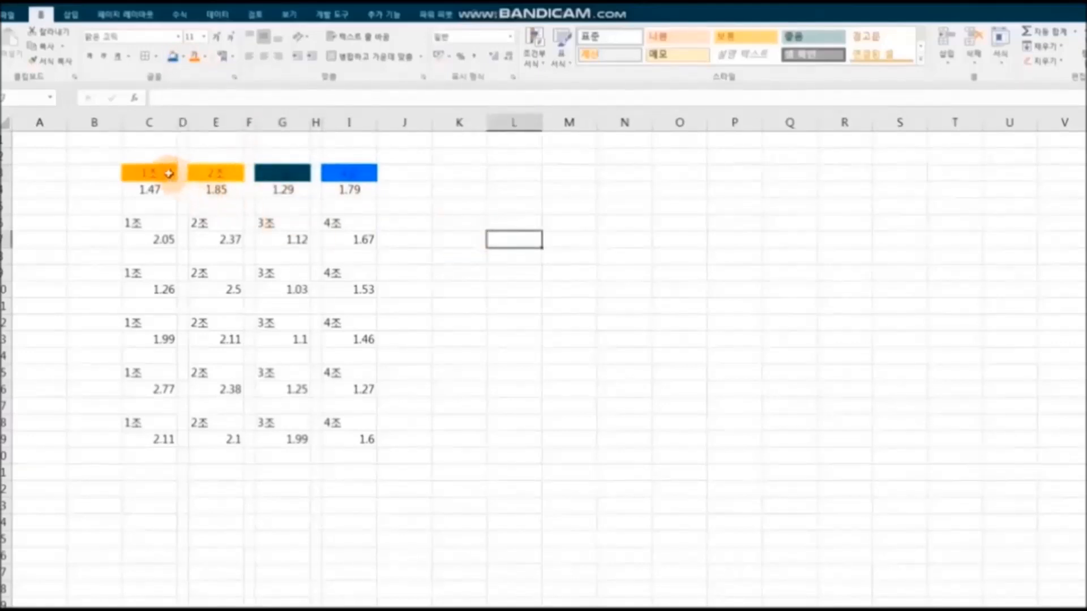
Add an outside border around each of the group blocks C3:C4, E3:E4, G3:G4 and I3:I4.
drag(169, 173, 221, 191)
click(147, 59)
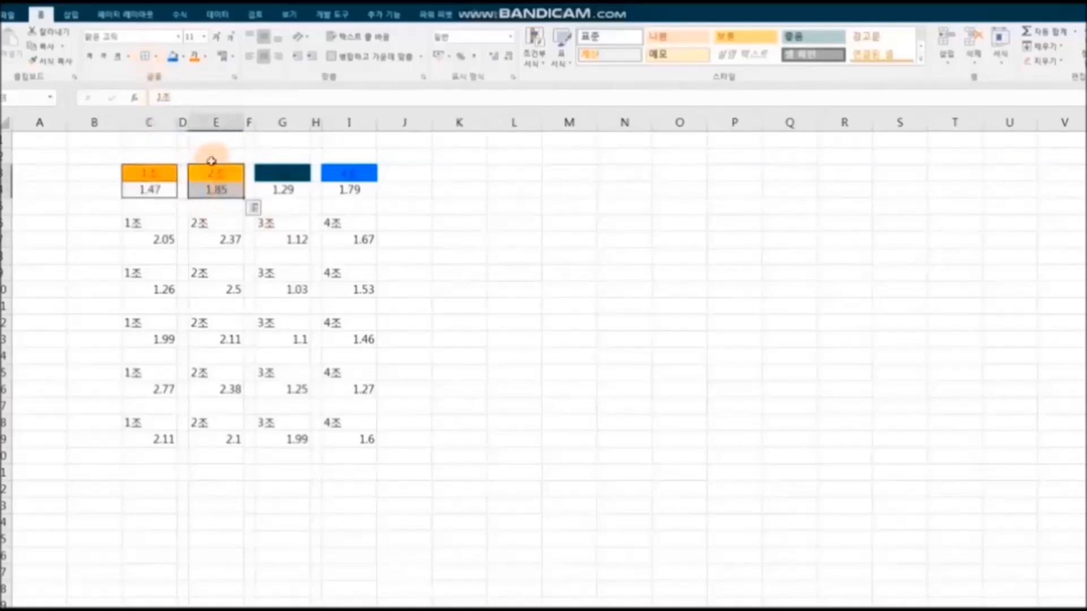
click(146, 57)
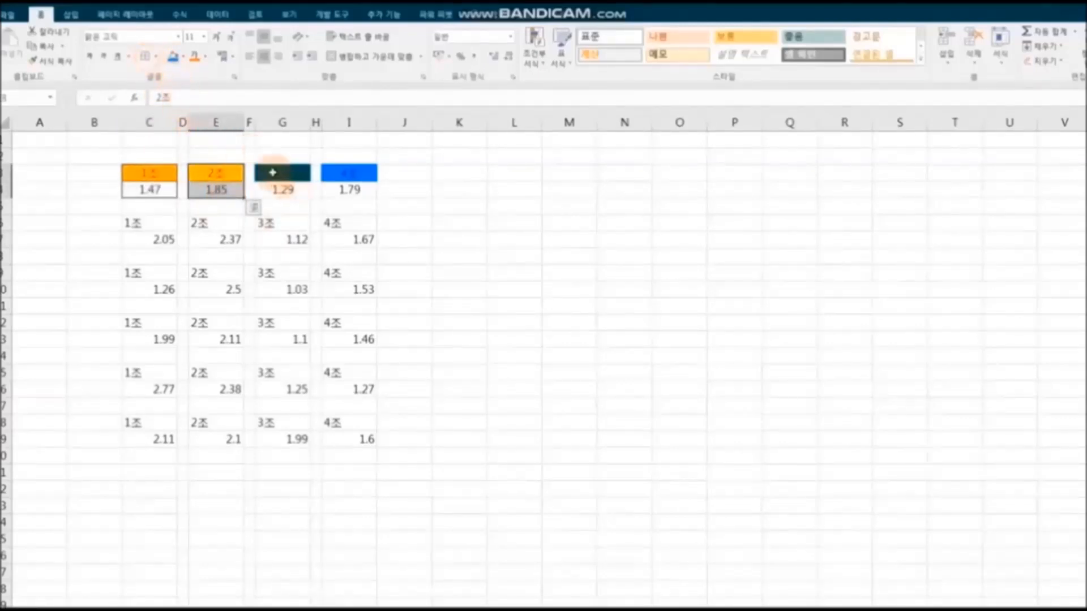
drag(272, 172, 281, 188)
click(147, 57)
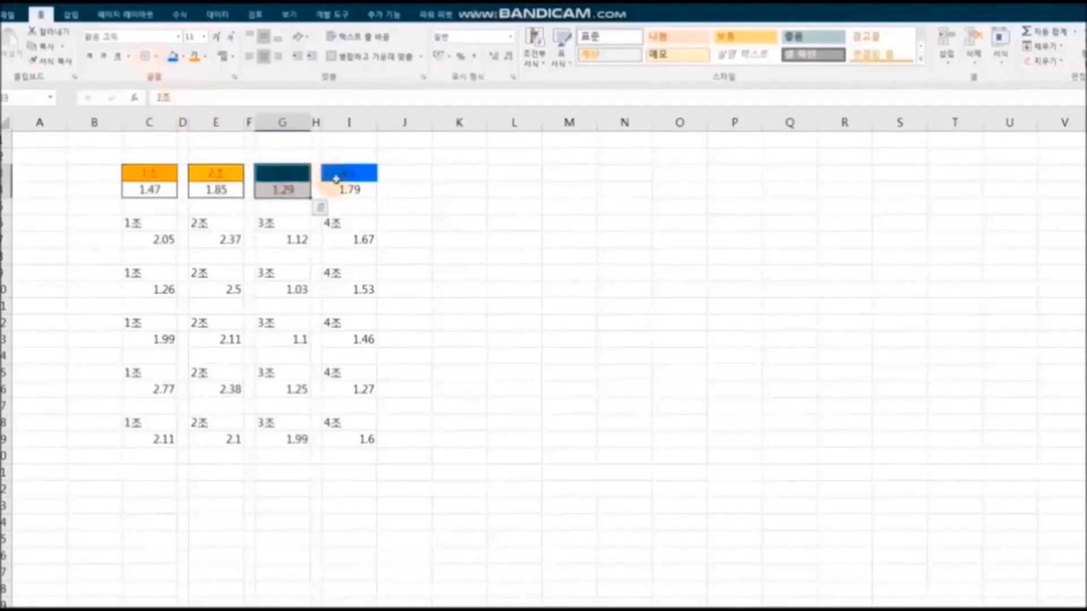
drag(339, 175, 344, 187)
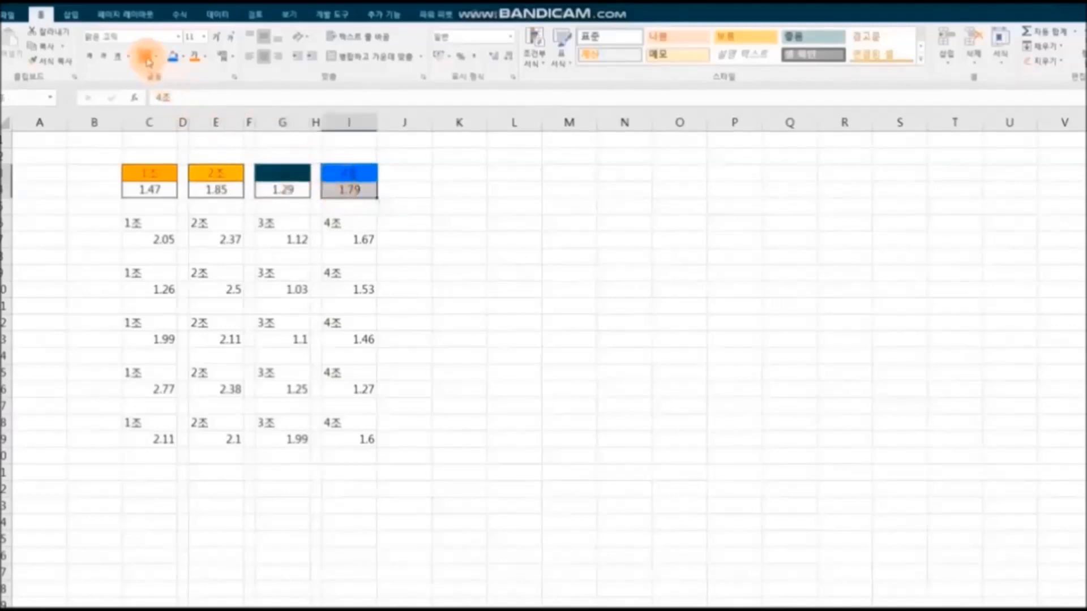
click(541, 300)
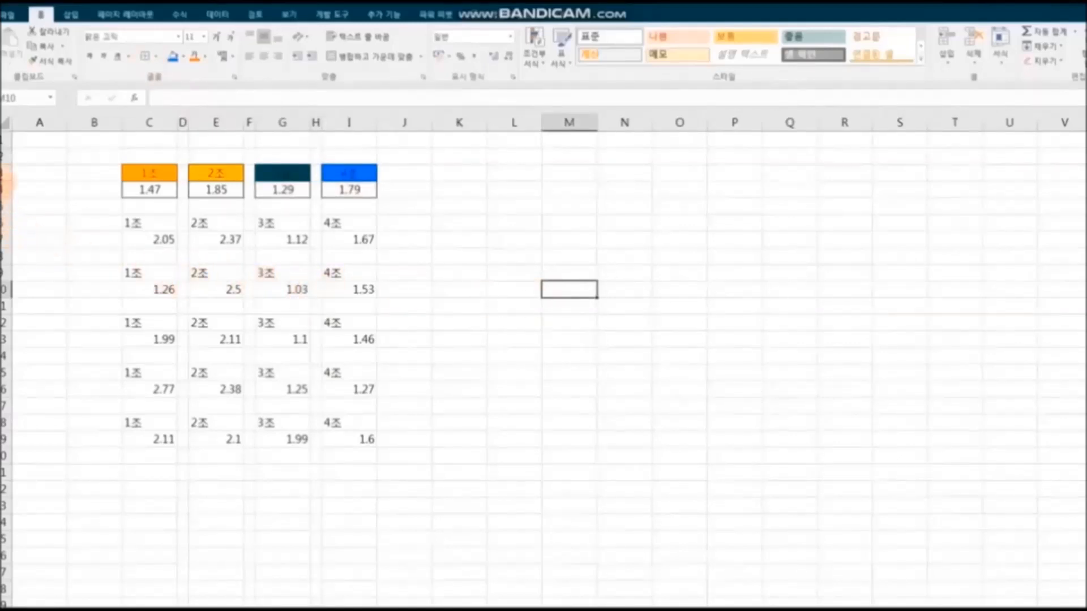
Increase the height of rows 3 and 4, and copy the formatting of rows 3:5 onto rows 6:19 with Format Painter.
drag(5, 172, 7, 209)
click(514, 294)
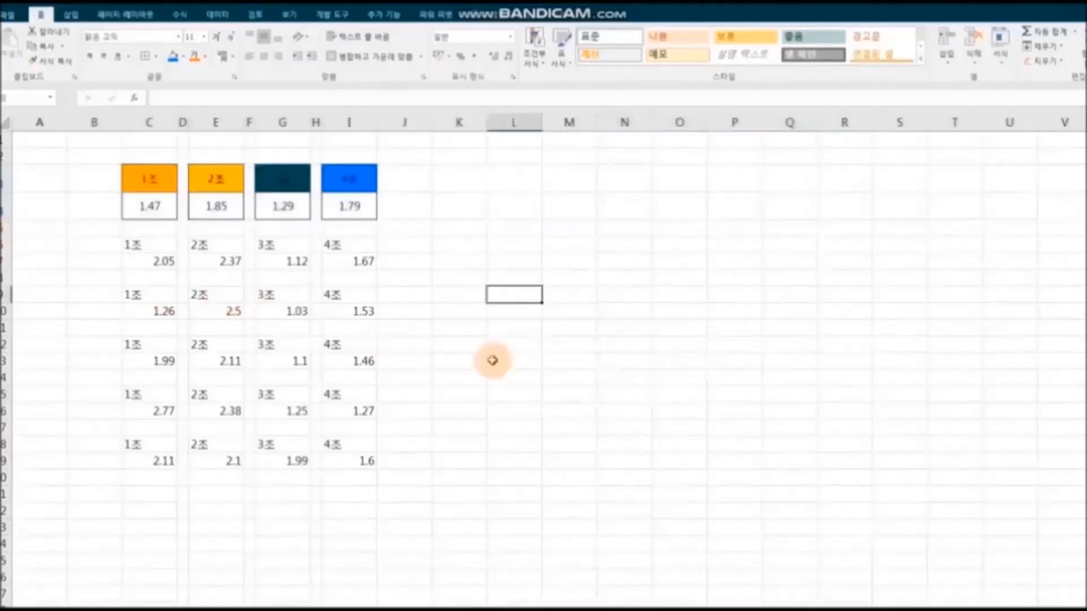
click(5, 177)
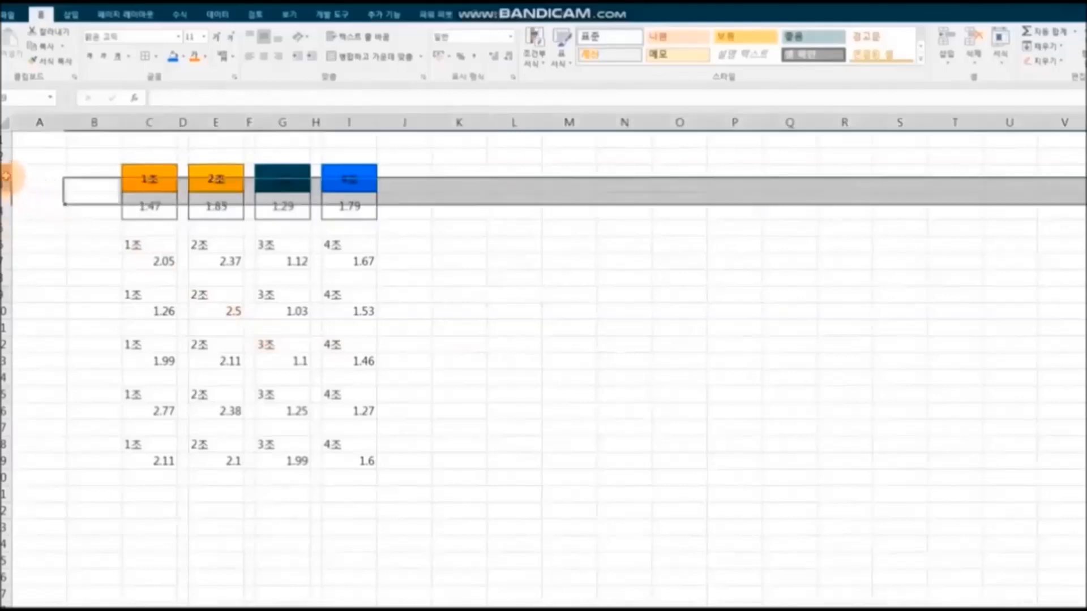
drag(6, 177, 7, 221)
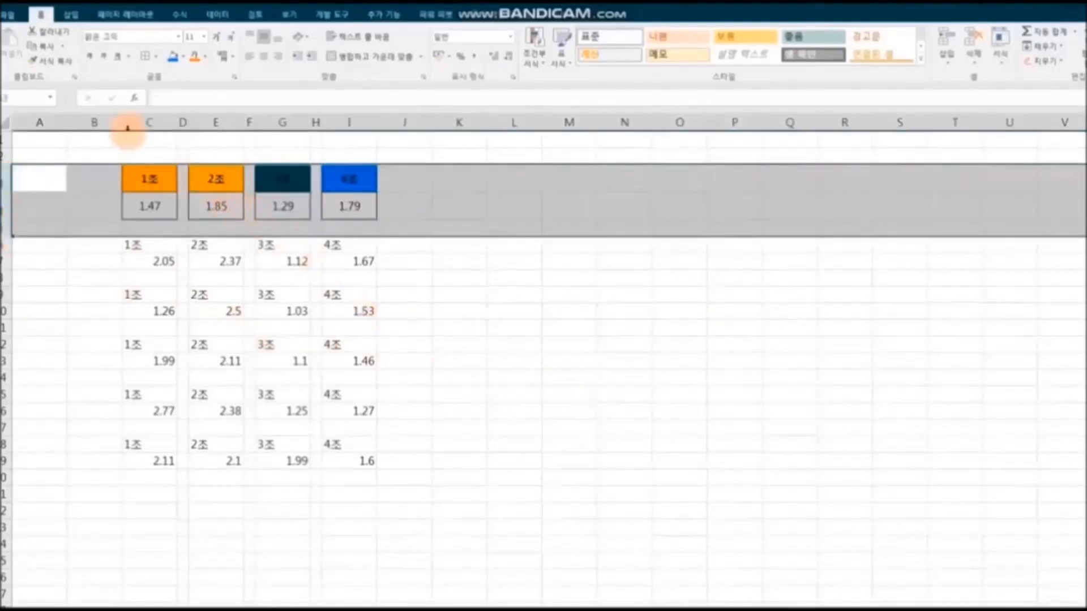
click(64, 63)
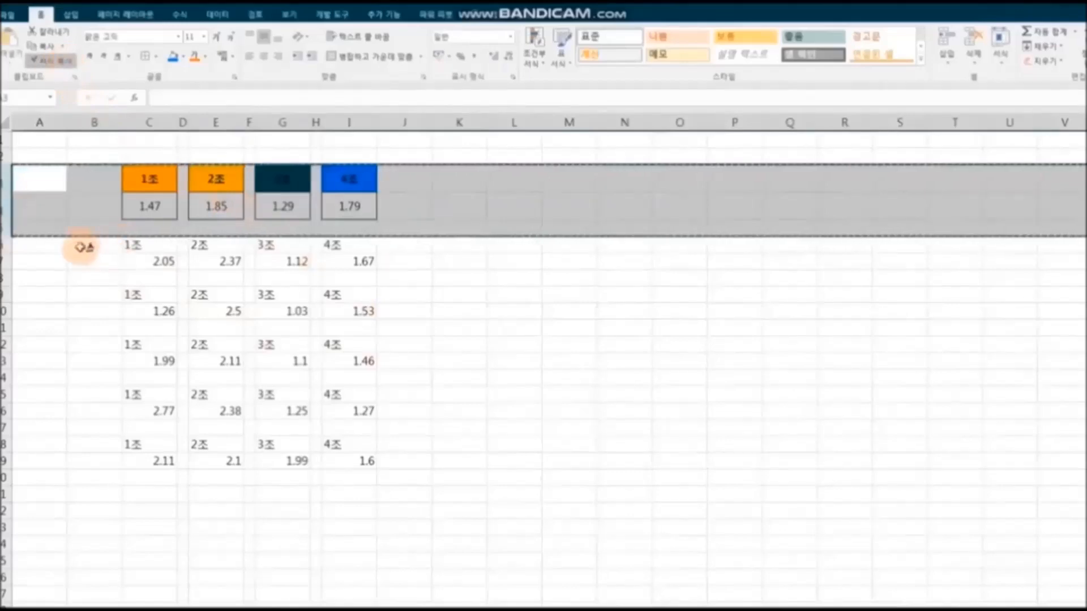
drag(8, 245, 7, 462)
click(745, 560)
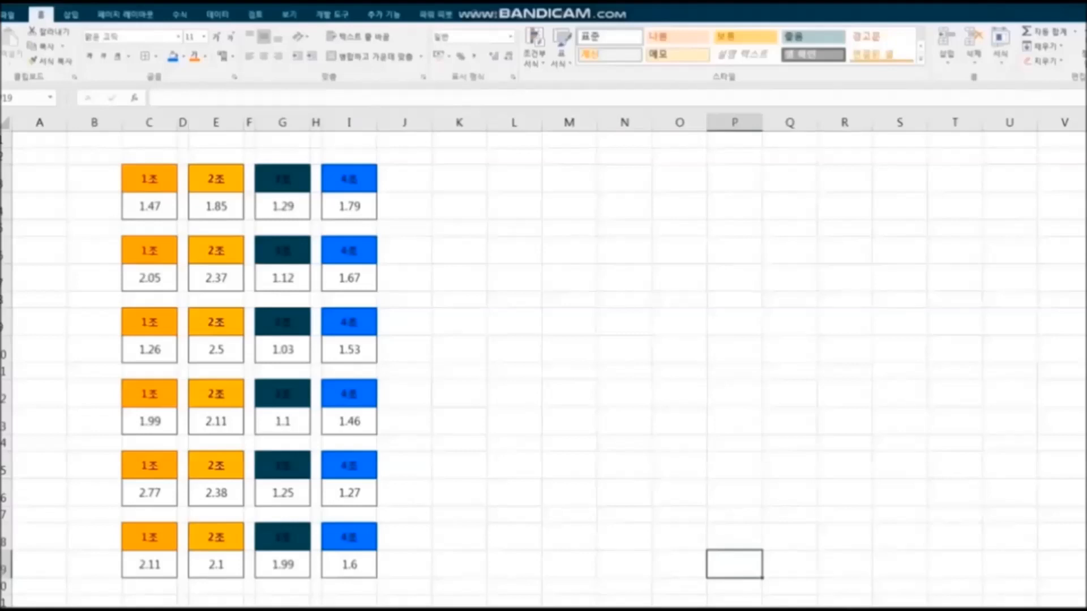
Switch to the sheet with the 2021년 매출실적표 table and mark out its alternate data rows B5:H5 and B7:H7.
key(ctrl+Page_Down)
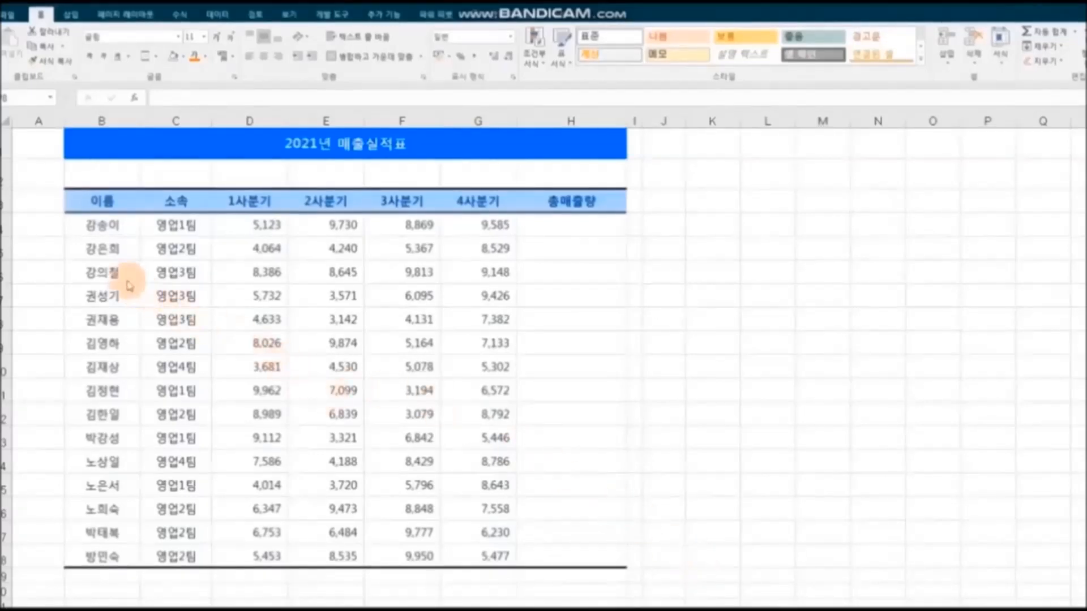
drag(100, 249, 574, 245)
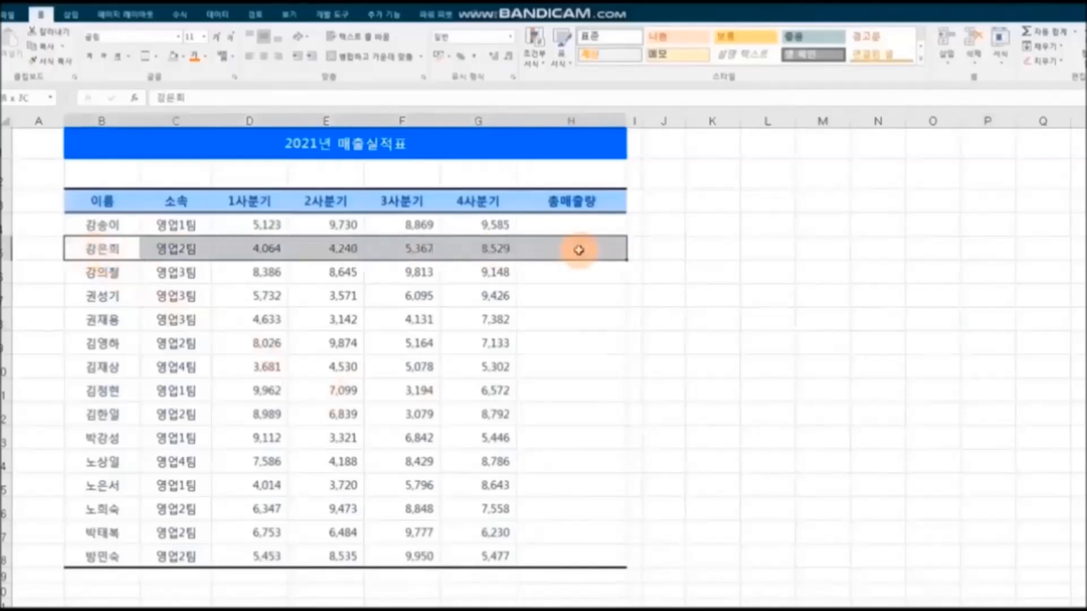
drag(138, 301, 566, 298)
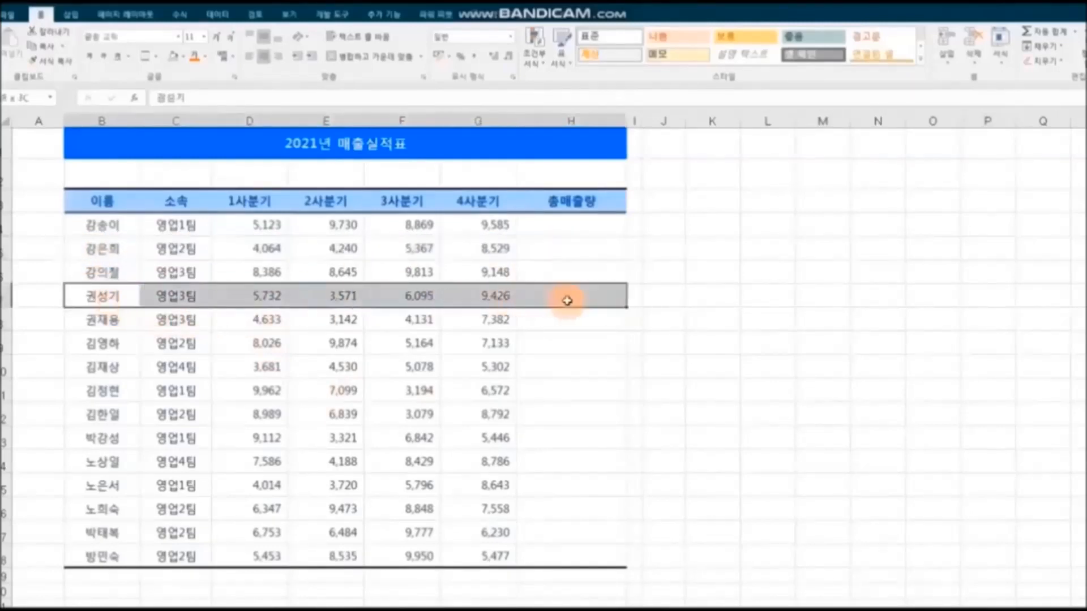
Fill table rows B5:H5 and B7:H7 individually with light orange.
drag(99, 249, 531, 250)
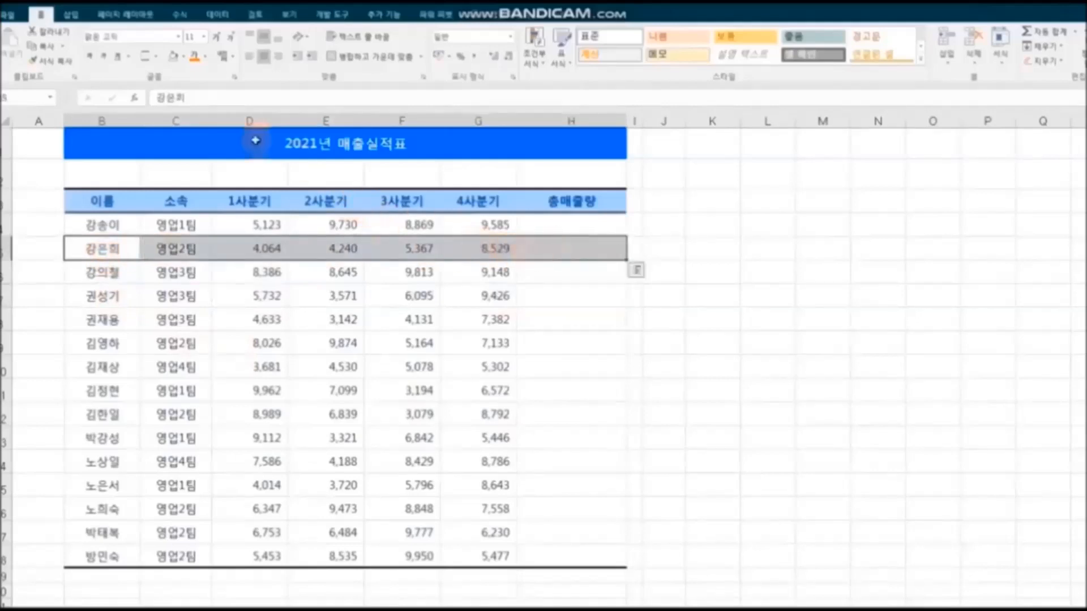
click(184, 57)
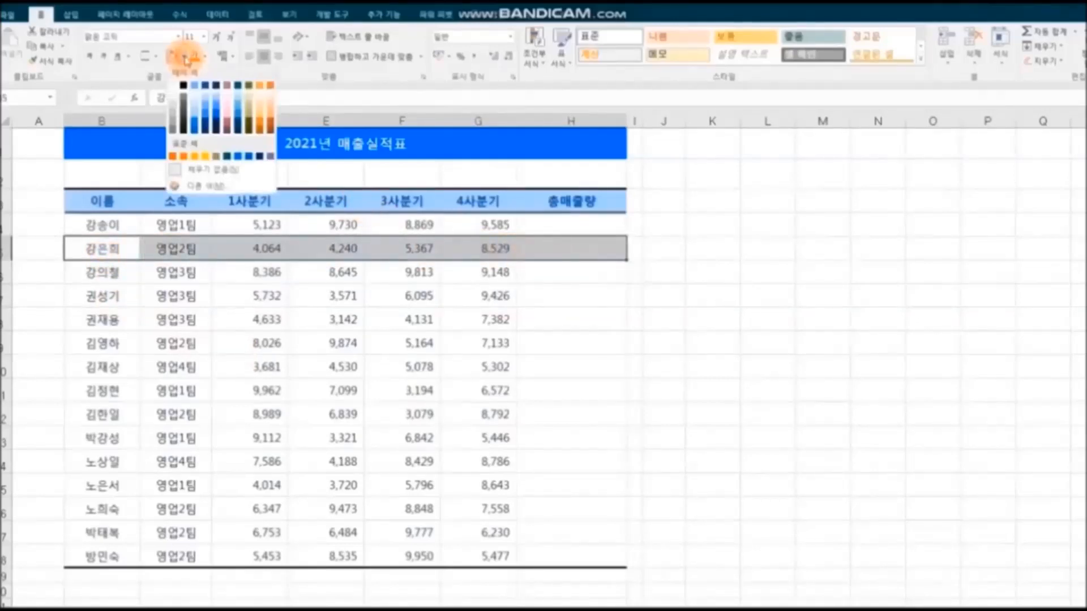
click(260, 102)
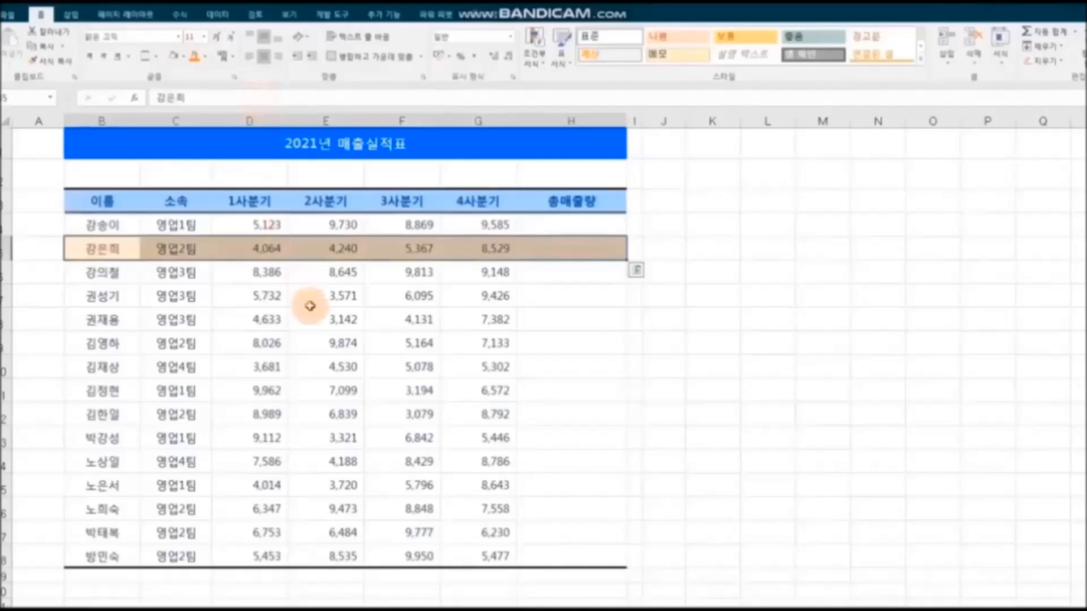
drag(99, 294, 545, 297)
click(175, 57)
Fill the remaining alternate table rows 9, 11, 13, 15 and 17, columns B to H, with the same light orange.
drag(91, 344, 539, 344)
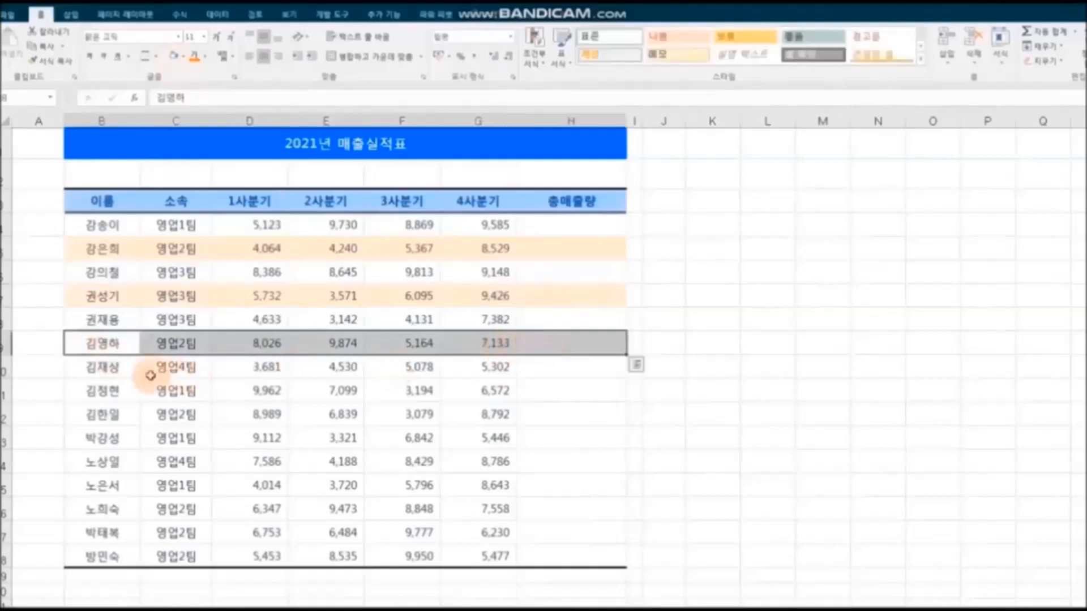
drag(97, 390, 540, 387)
drag(96, 438, 538, 439)
drag(85, 485, 557, 485)
drag(113, 532, 517, 514)
click(173, 56)
click(862, 412)
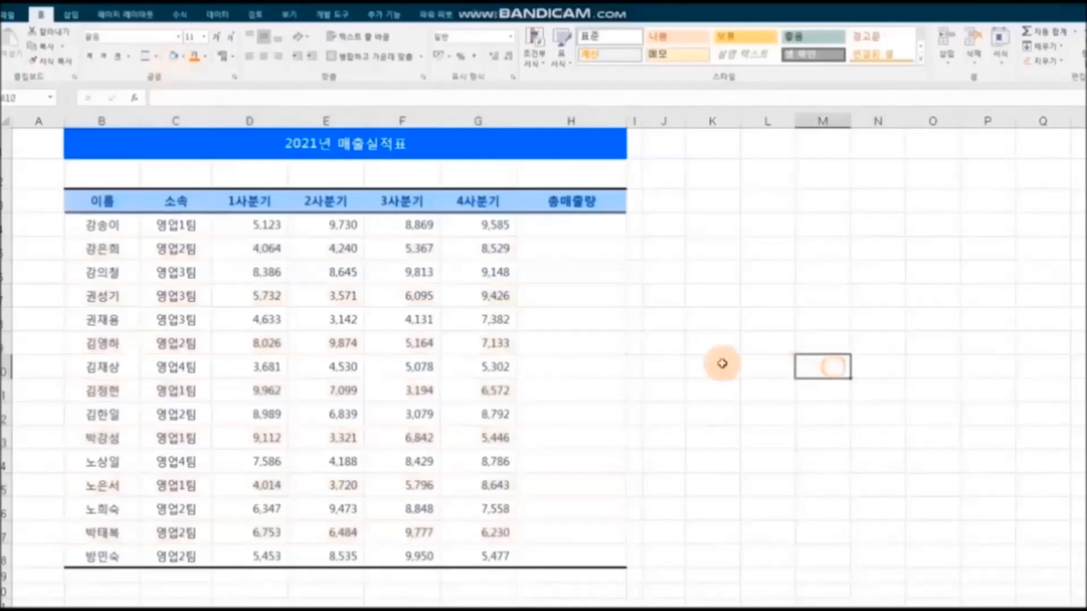
Fill only the second data row, B5:H5, with light orange as the banding pattern's source.
drag(93, 249, 533, 250)
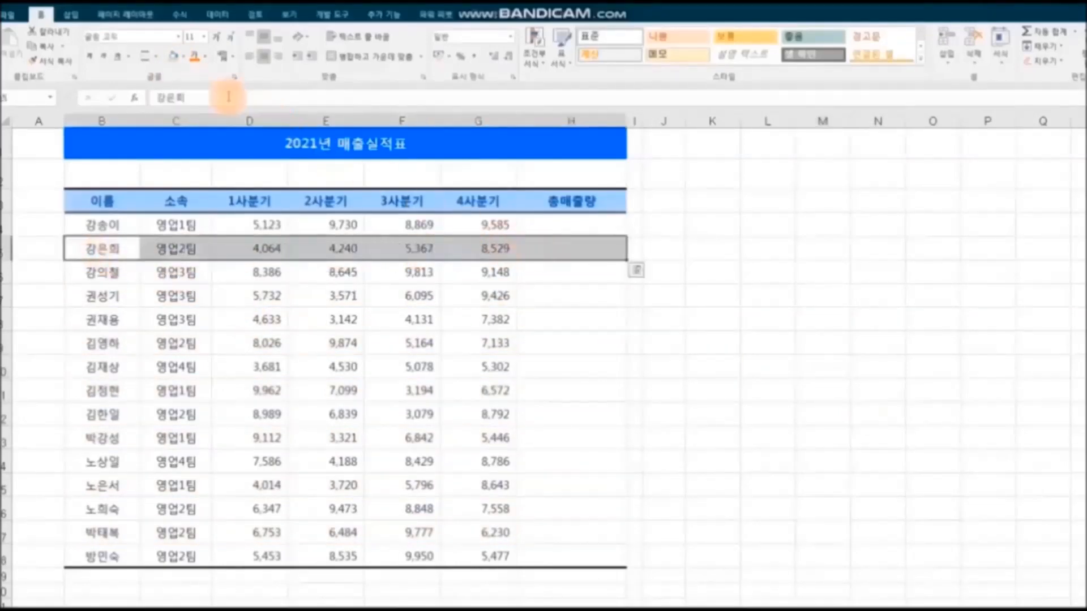
click(186, 62)
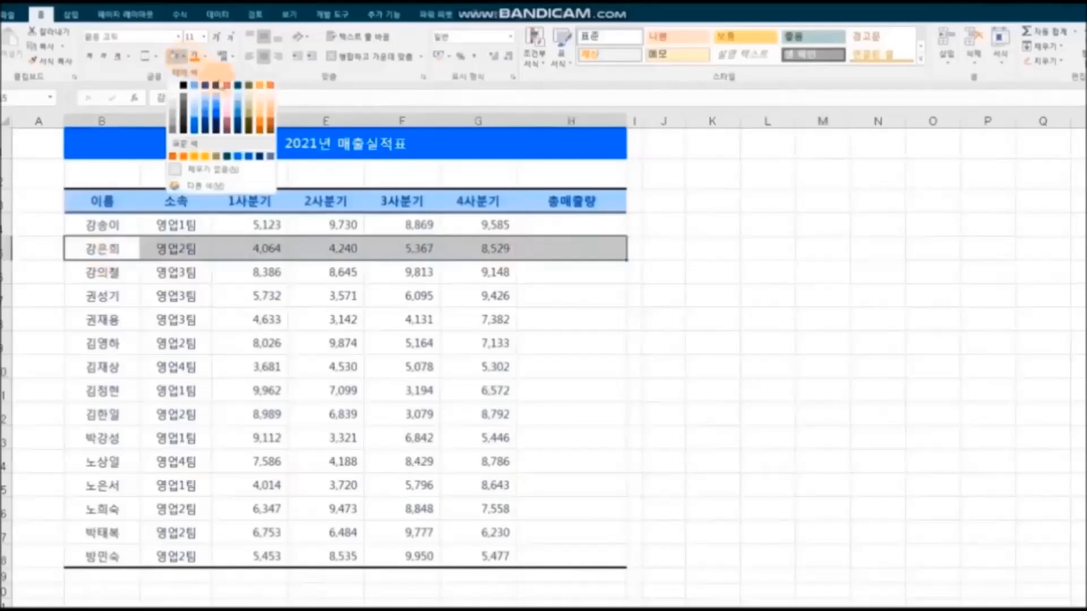
click(262, 102)
click(823, 382)
Copy the formatting of the two-row pattern B4:H5 onto B6:H17 with Format Painter.
drag(102, 225, 555, 245)
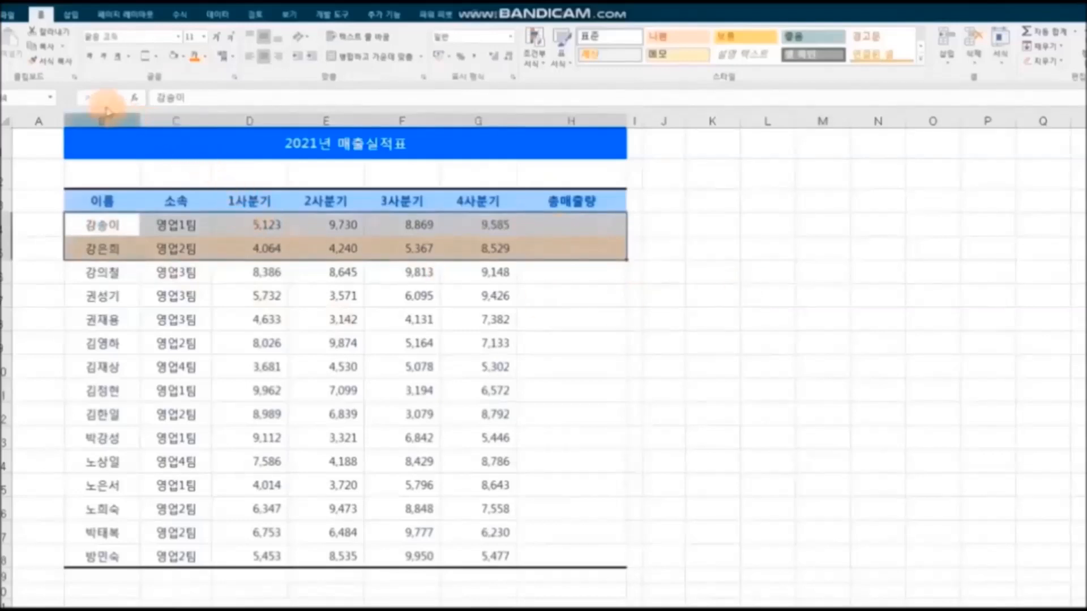
click(64, 67)
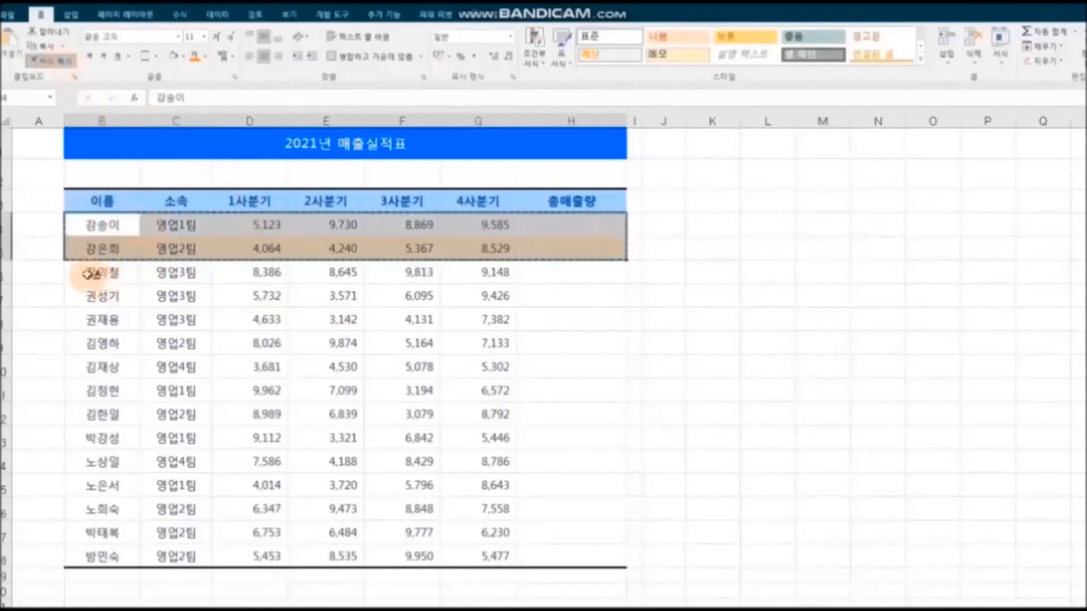
mouse_move(97, 274)
mouse_down()
mouse_move(553, 315)
mouse_move(553, 526)
mouse_up()
click(834, 501)
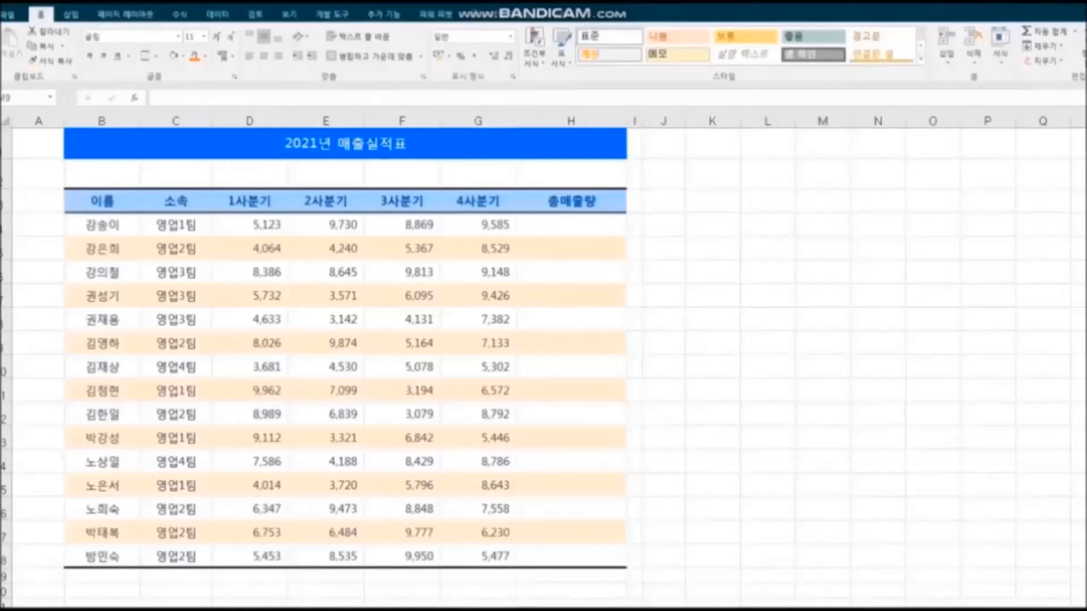
Sum the four quarters D4:G4 in the 총매출량 cell H4 and fill the formula down to H18.
click(589, 228)
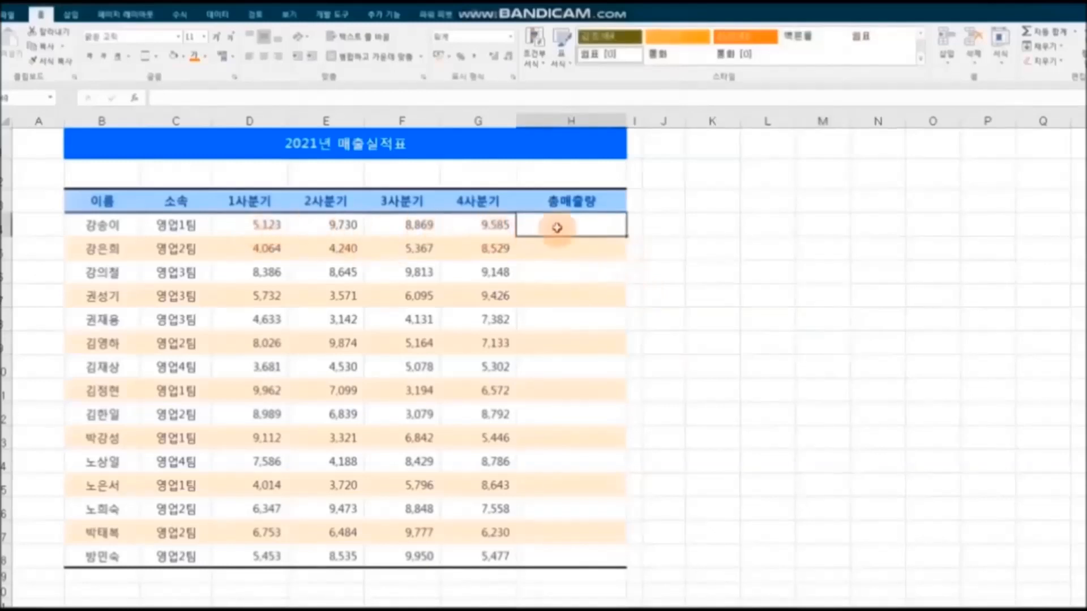
click(180, 14)
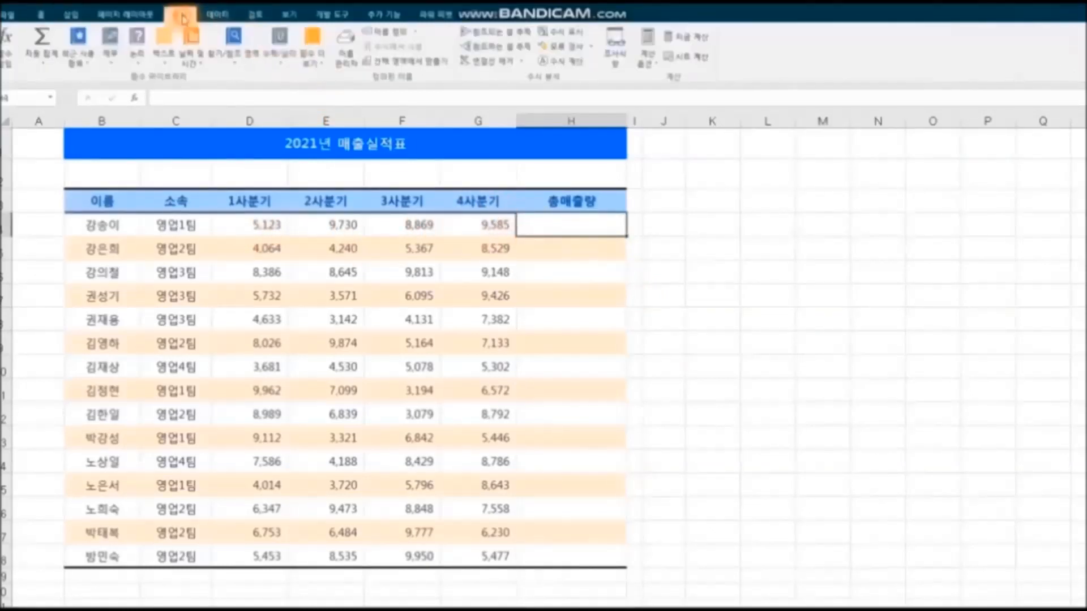
click(54, 63)
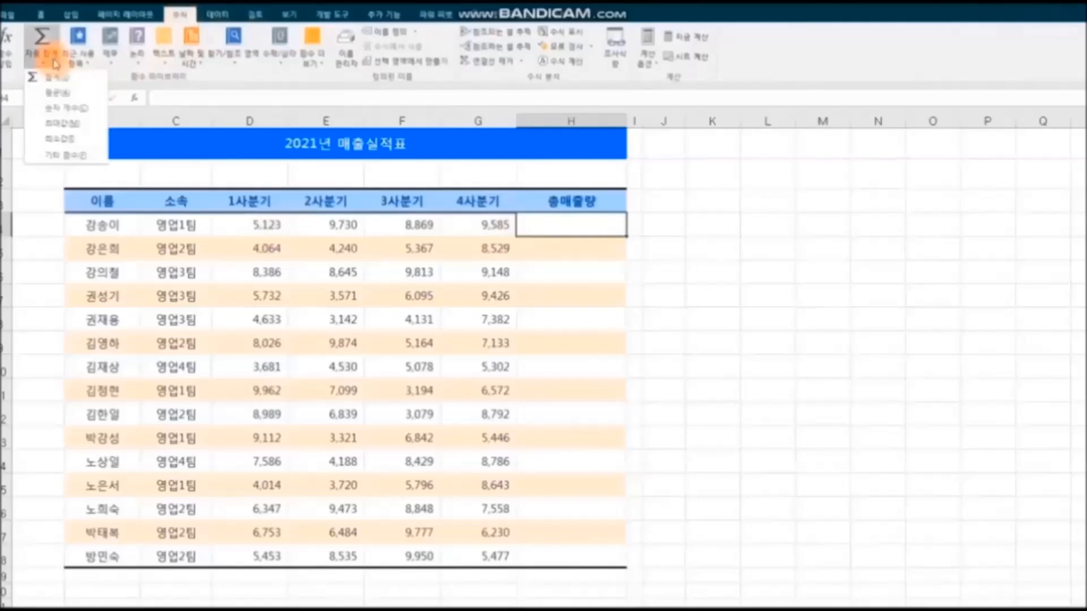
click(86, 83)
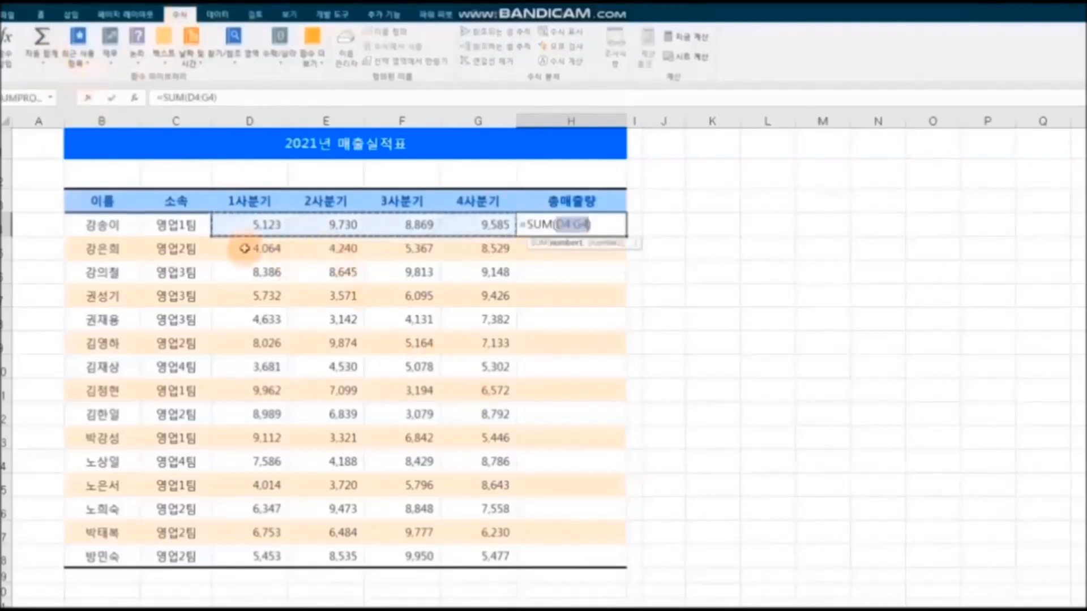
key(Return)
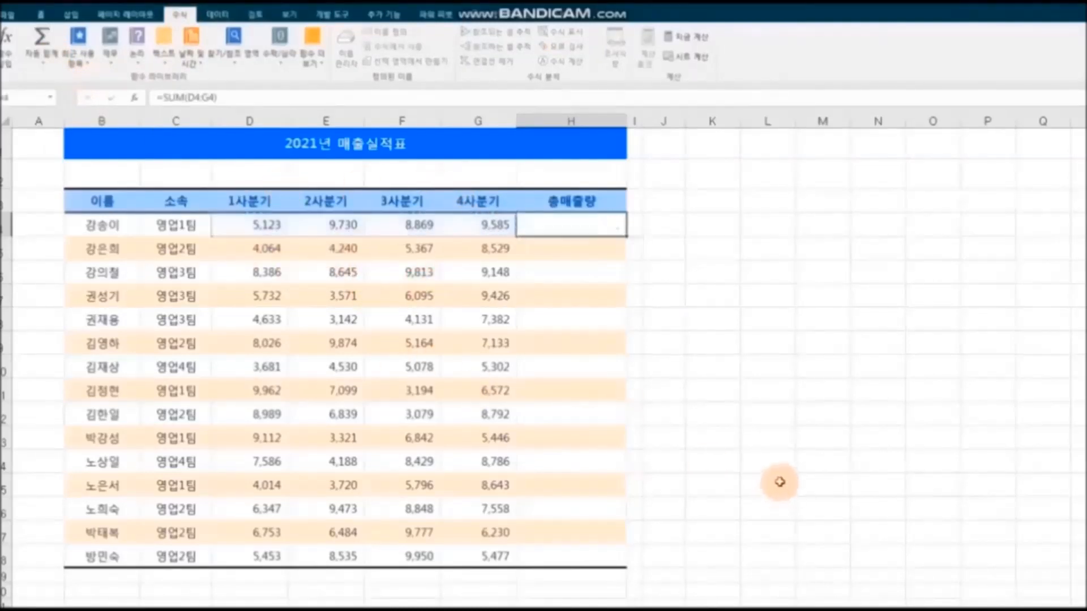
click(565, 225)
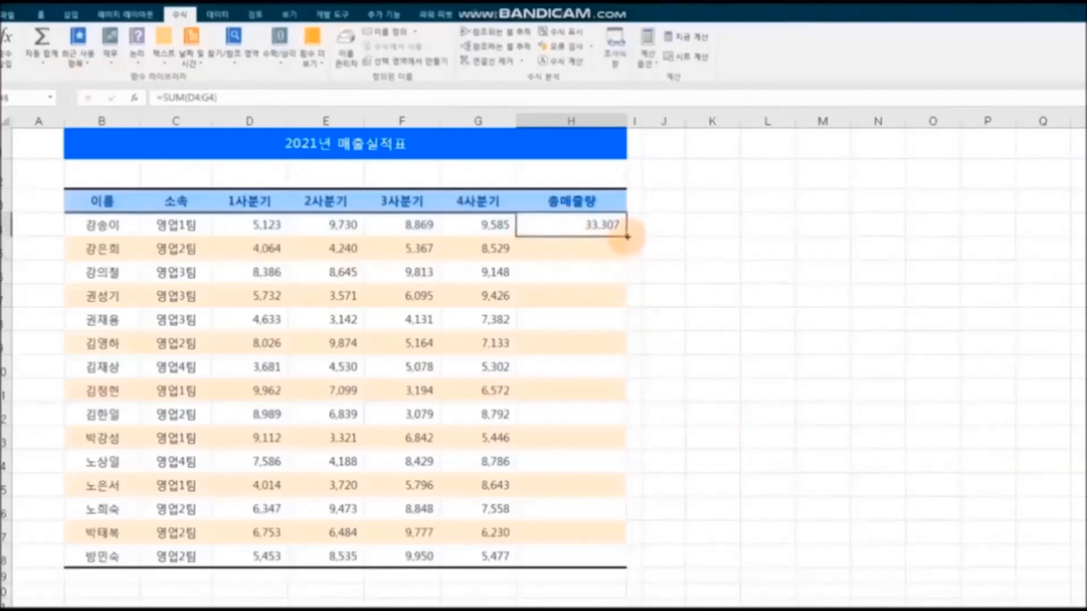
double_click(627, 237)
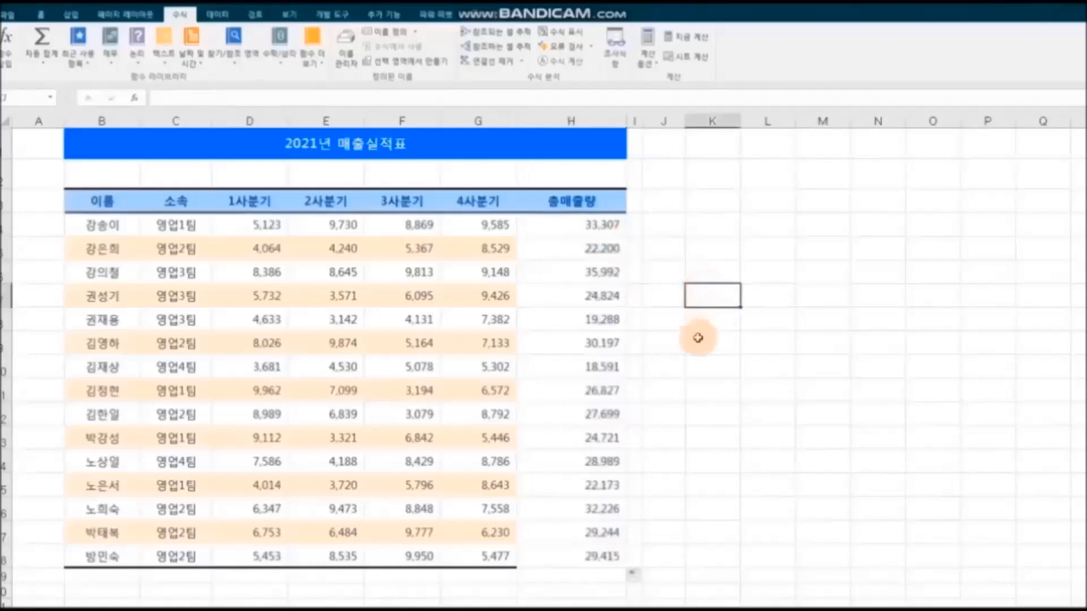
Copy the formatting of the 4사분기 column G3:G18 onto the 총매출량 column H3:H18 with Format Painter.
click(530, 249)
click(552, 300)
click(553, 343)
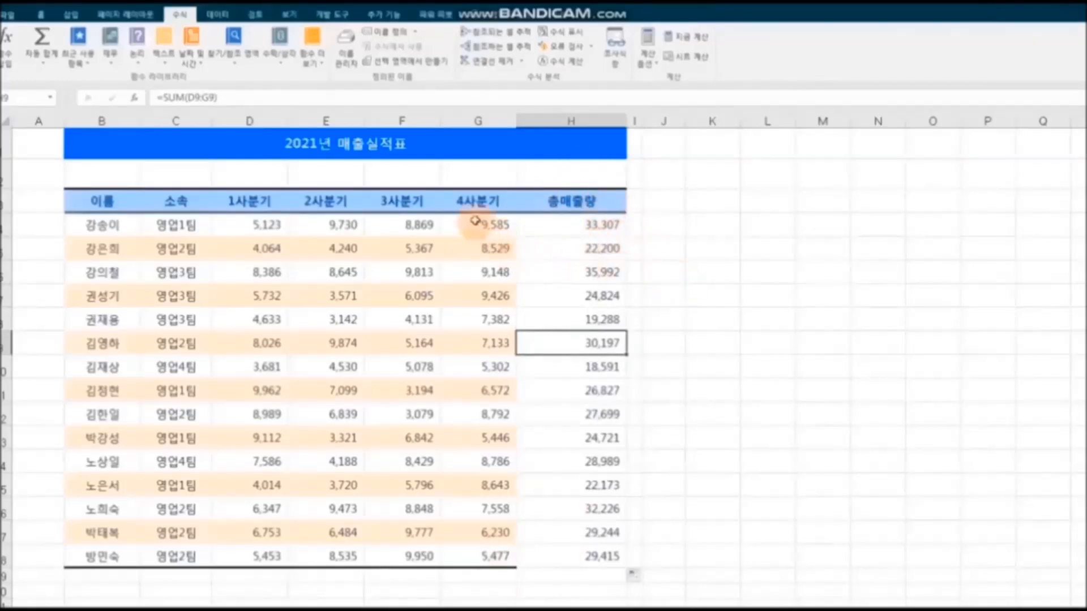
drag(494, 200, 497, 555)
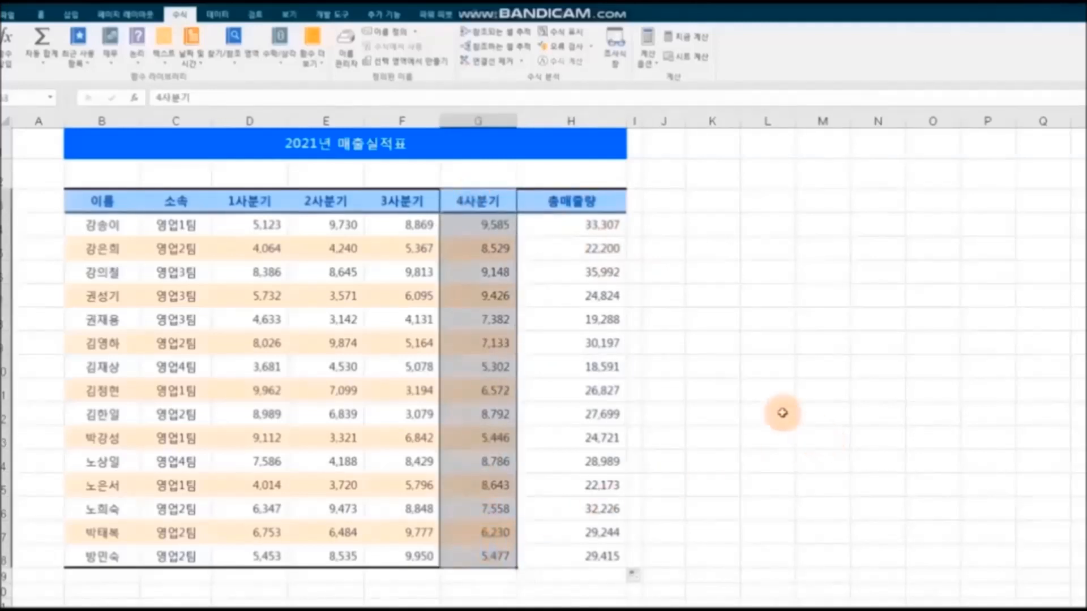
click(42, 14)
click(51, 60)
drag(560, 200, 568, 555)
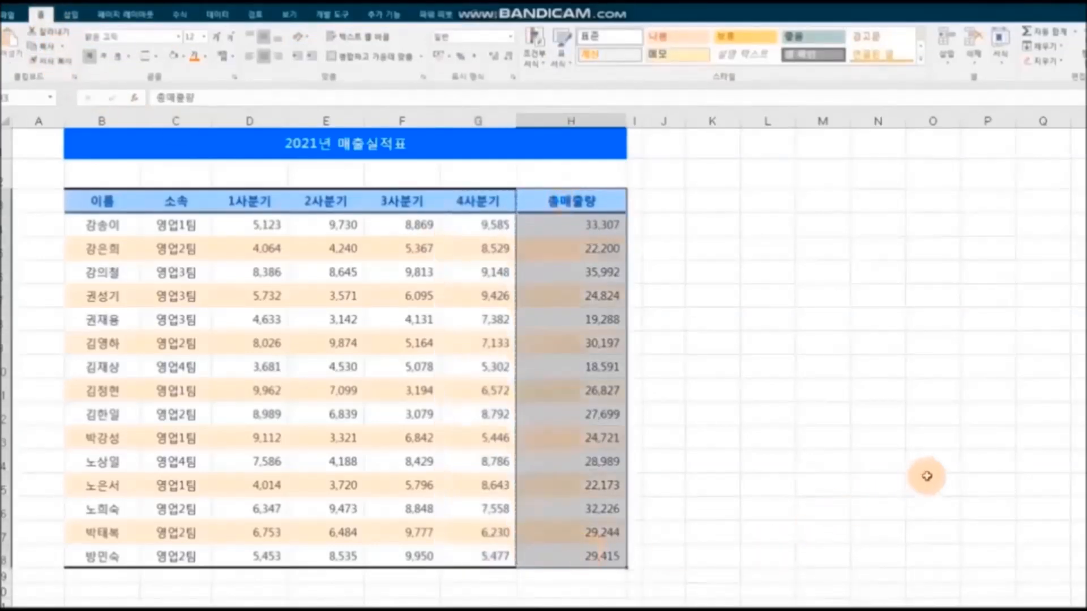
click(954, 486)
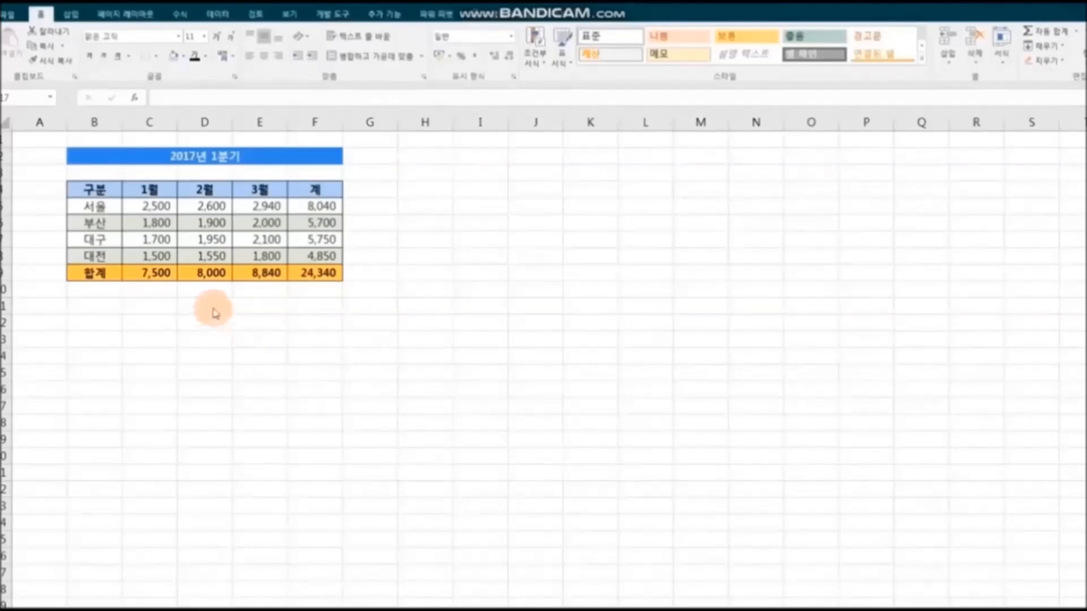
drag(85, 306, 323, 560)
drag(402, 160, 671, 543)
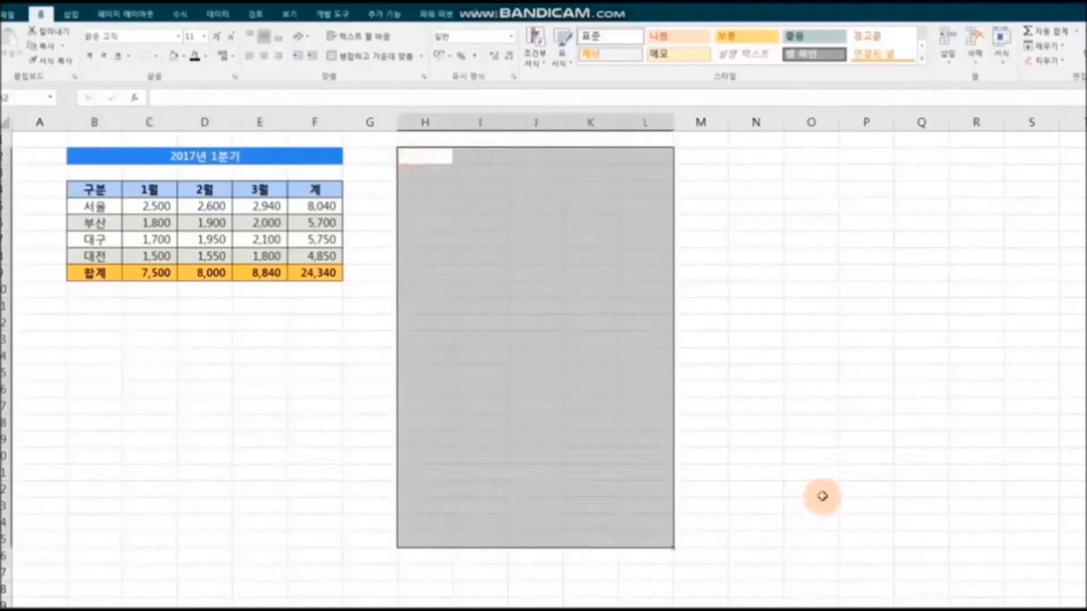
click(795, 490)
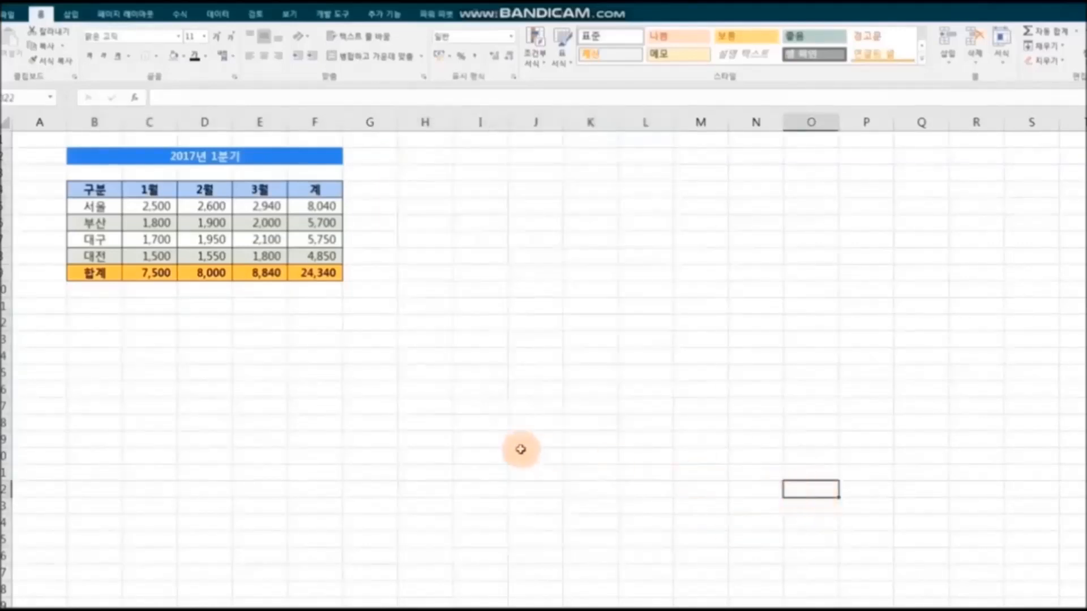
Copy the formatting of the 2017년 1분기 block B2:F9 onto the blocks starting at B11 and B20, using Format Painter once for each.
drag(79, 157, 298, 273)
click(51, 60)
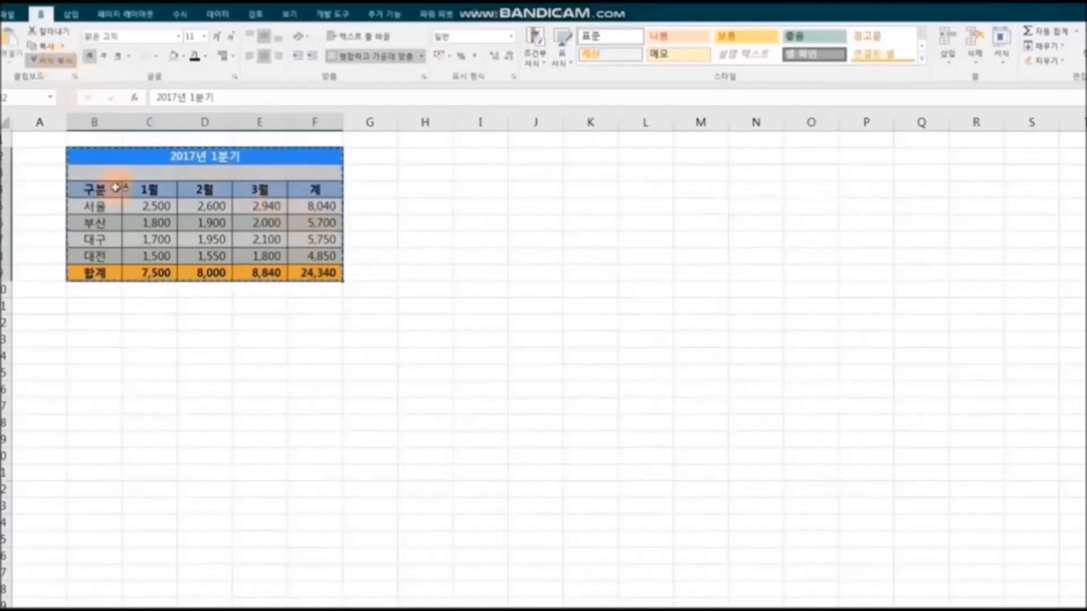
click(90, 306)
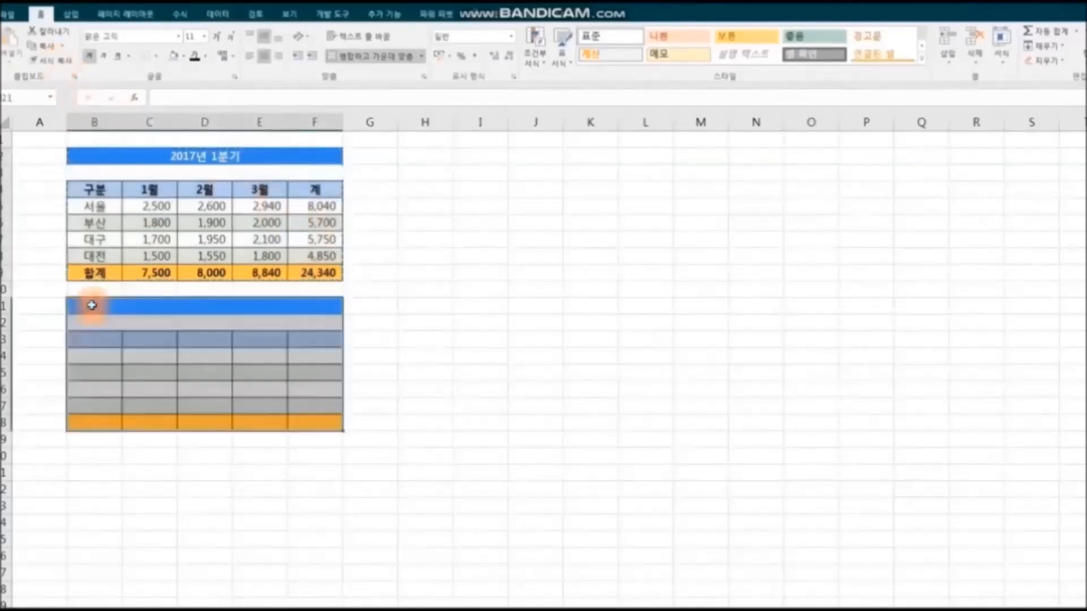
click(310, 520)
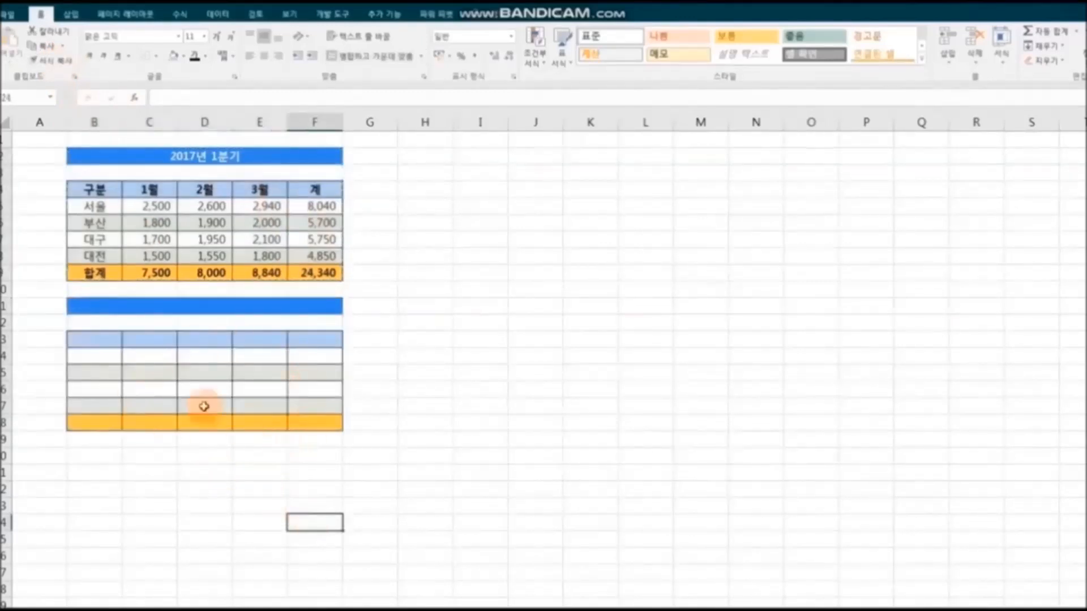
drag(89, 159, 308, 268)
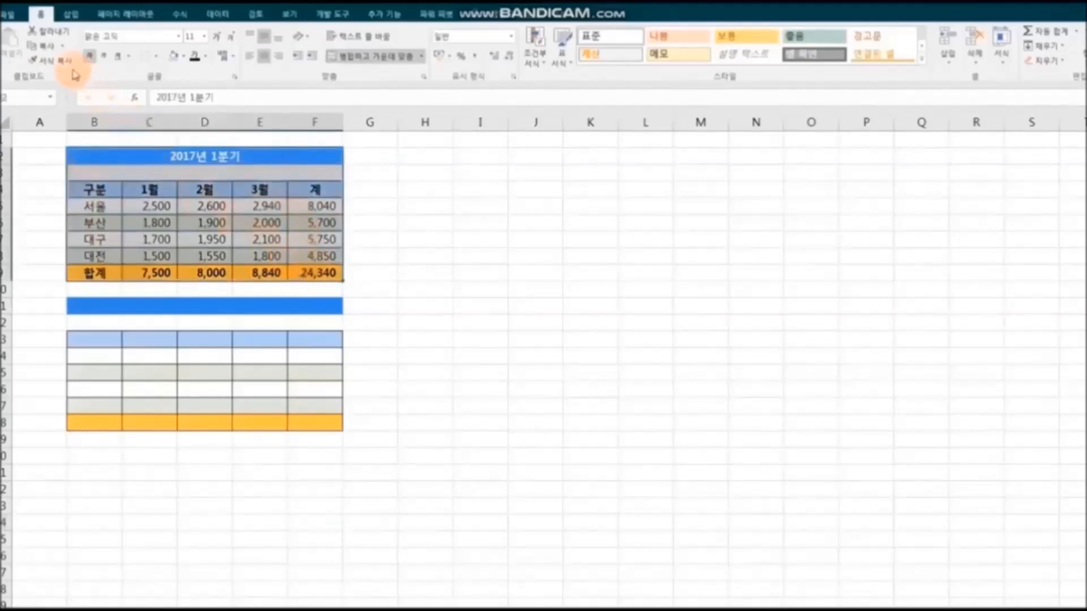
click(55, 60)
click(100, 454)
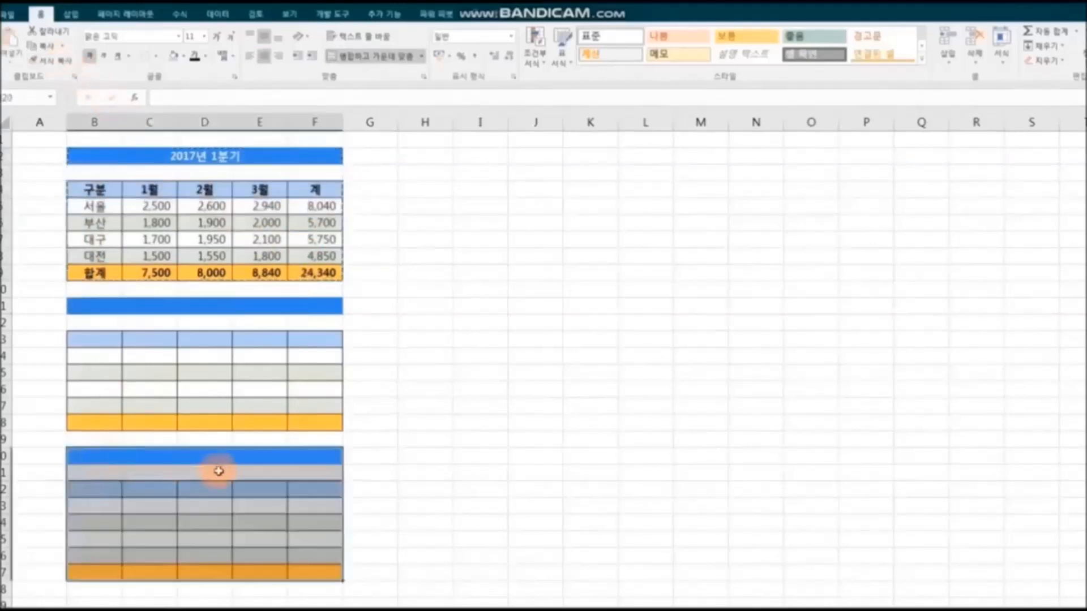
Copy the formatting of block B20:F27 with Format Painter onto the blocks starting at H2, H11 and H20.
click(53, 60)
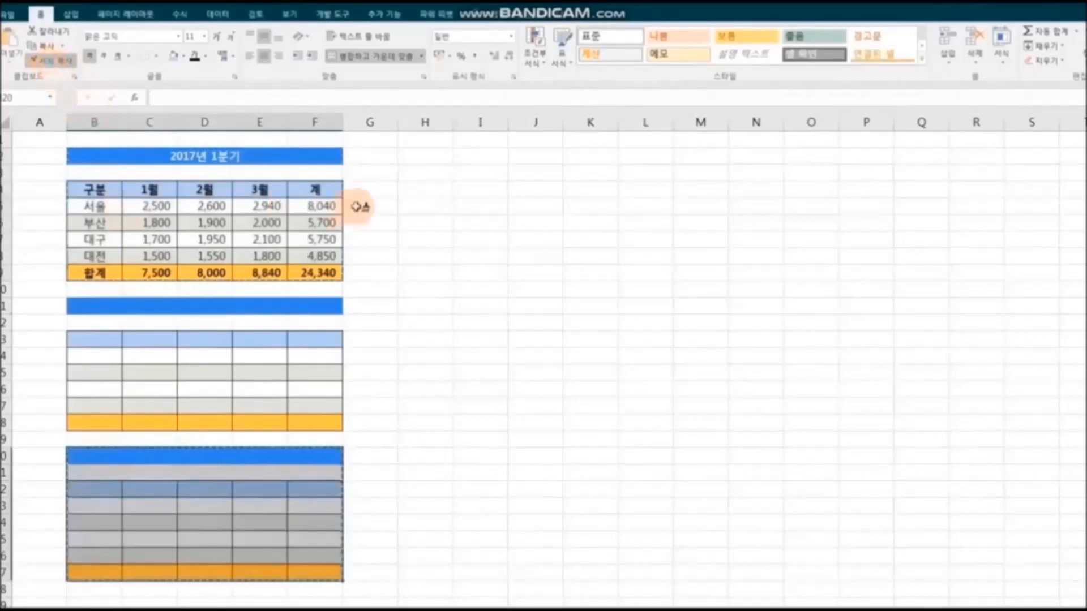
click(414, 162)
click(60, 61)
click(60, 61)
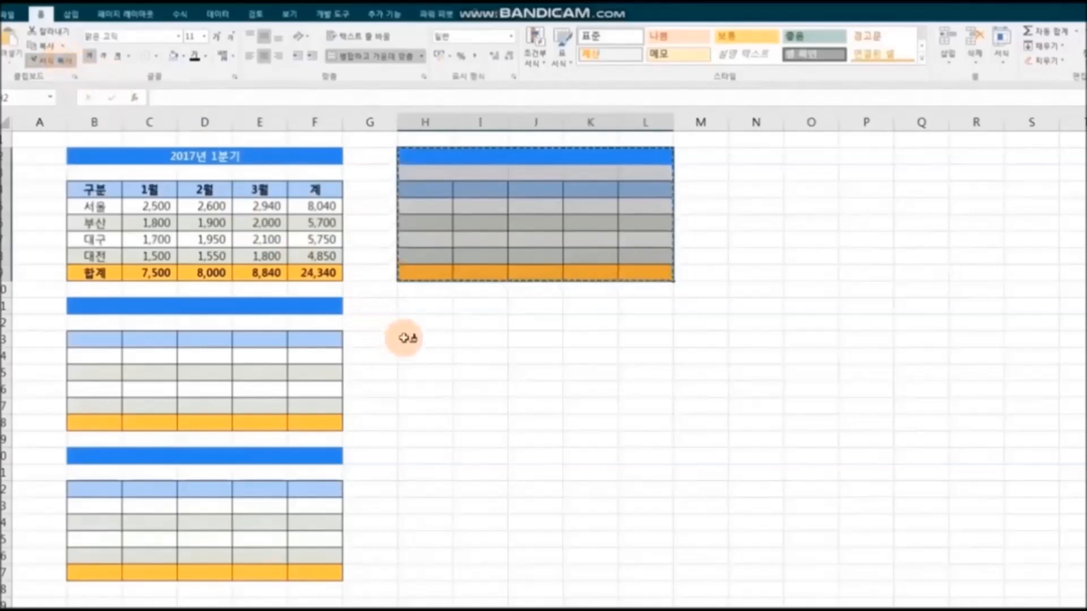
click(416, 309)
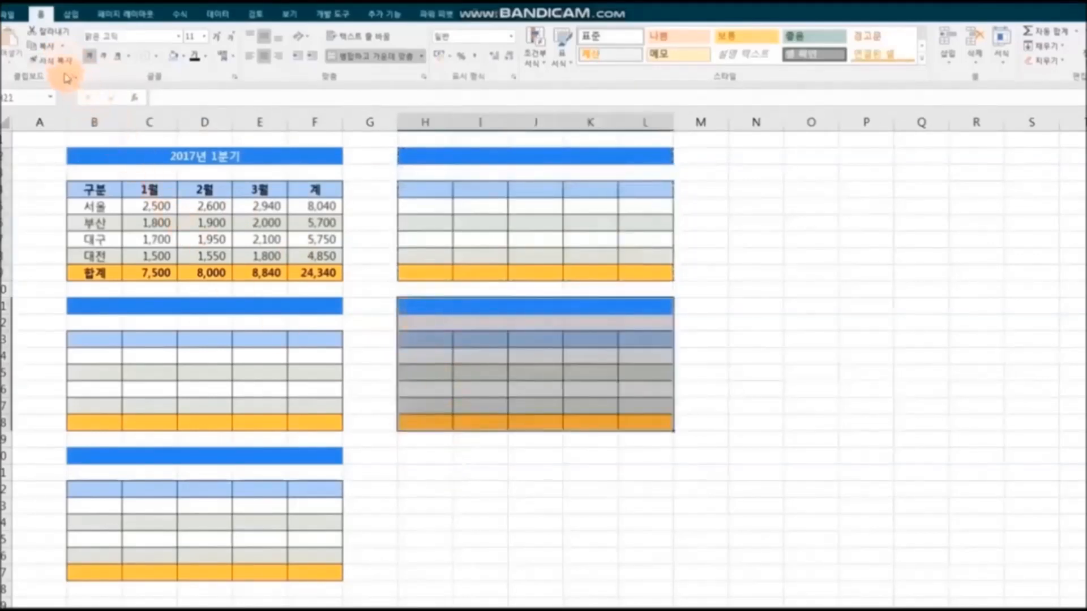
click(419, 459)
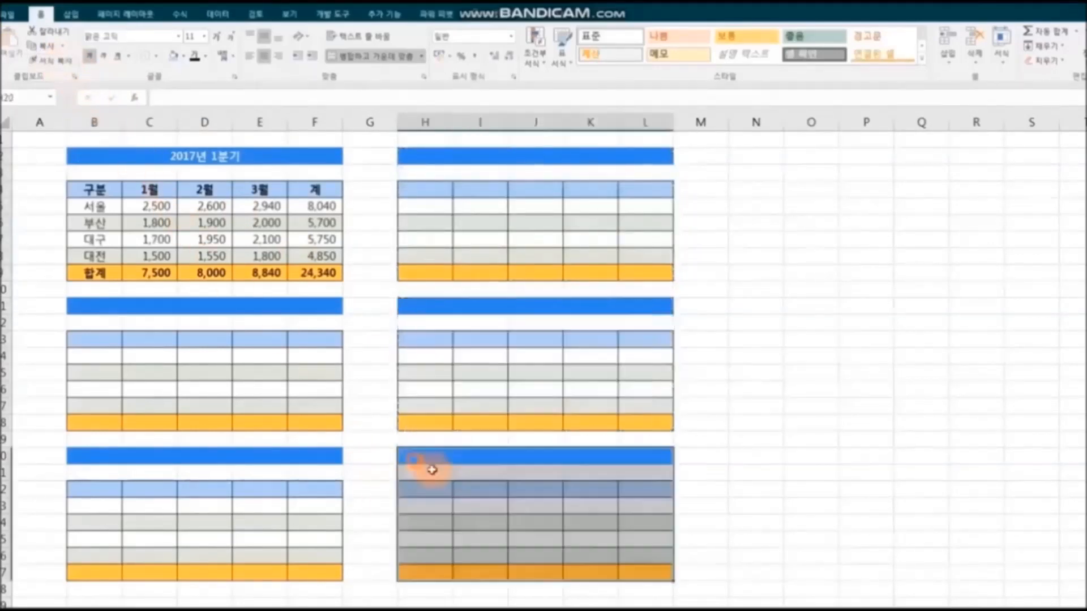
click(861, 566)
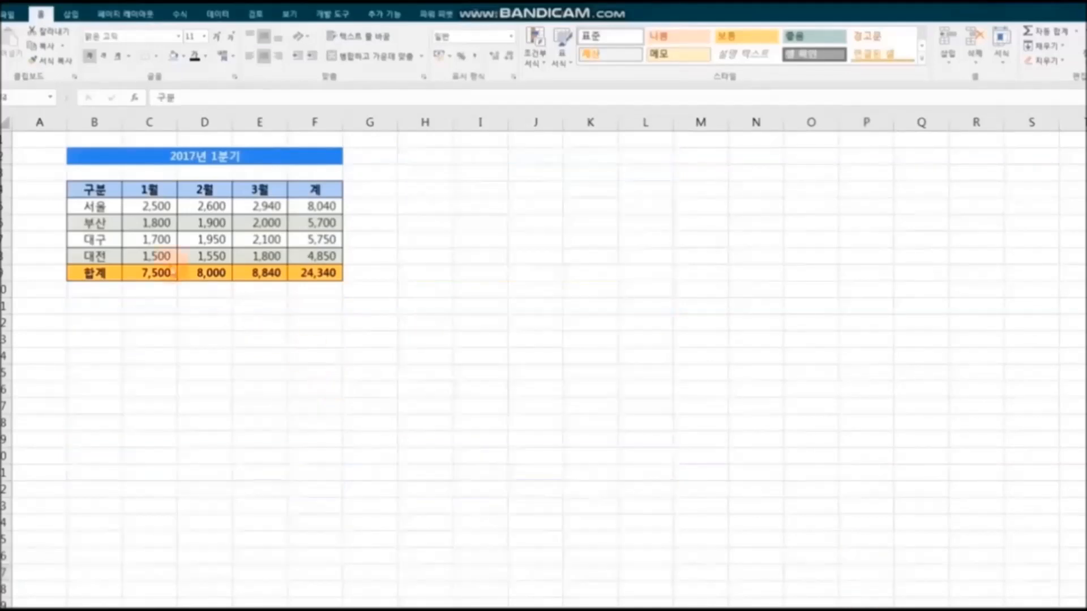
Copy the formatting of B2:F9 with Format Painter locked on onto the blocks starting at B11, B20, H2, H11 and H20, and end Format Painter.
click(79, 156)
drag(213, 172, 318, 273)
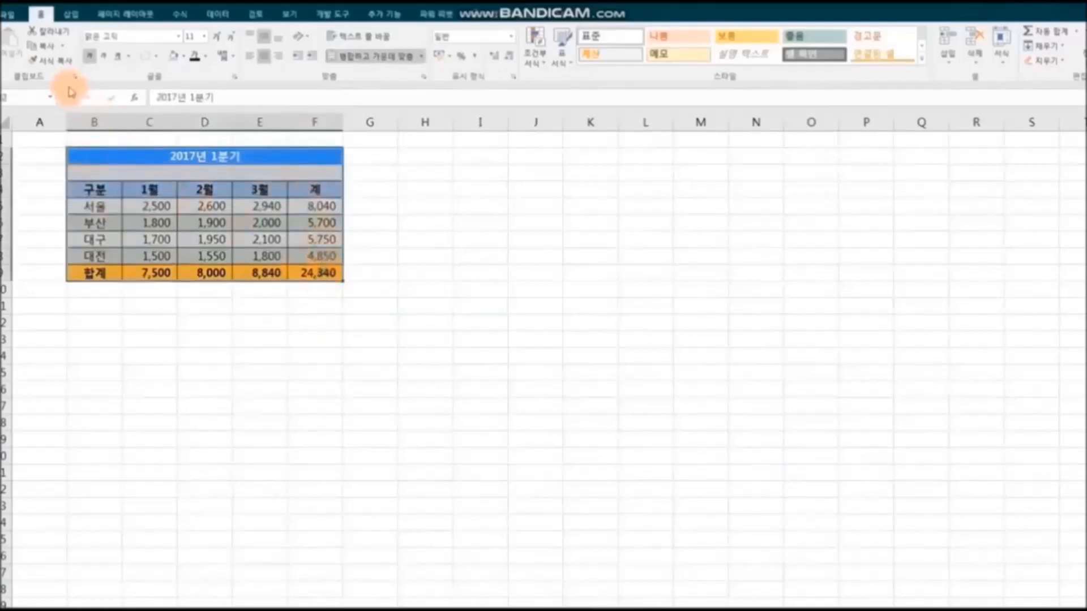
click(60, 63)
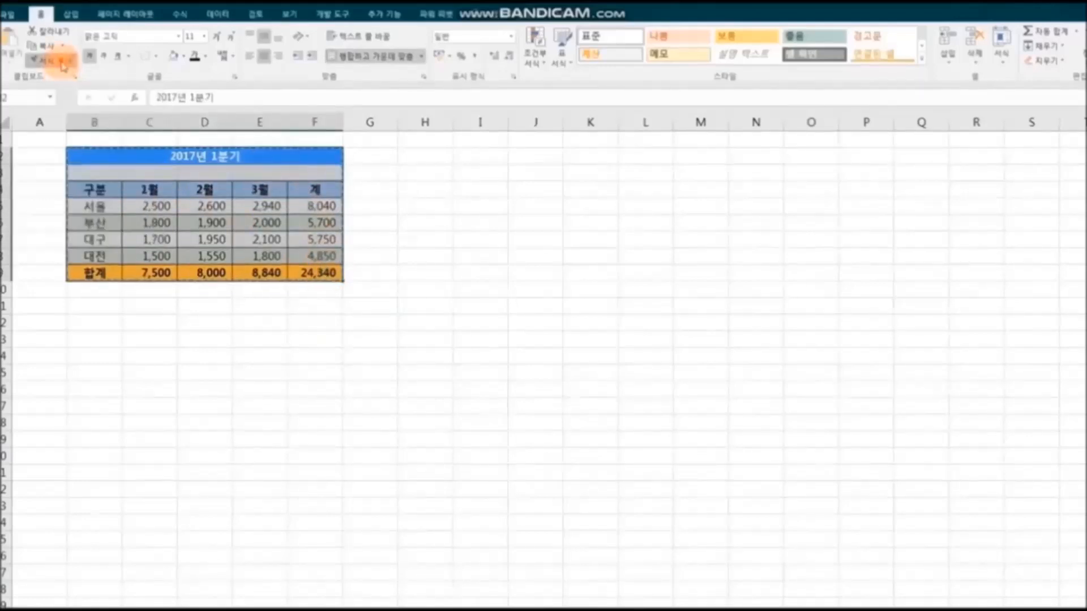
click(100, 308)
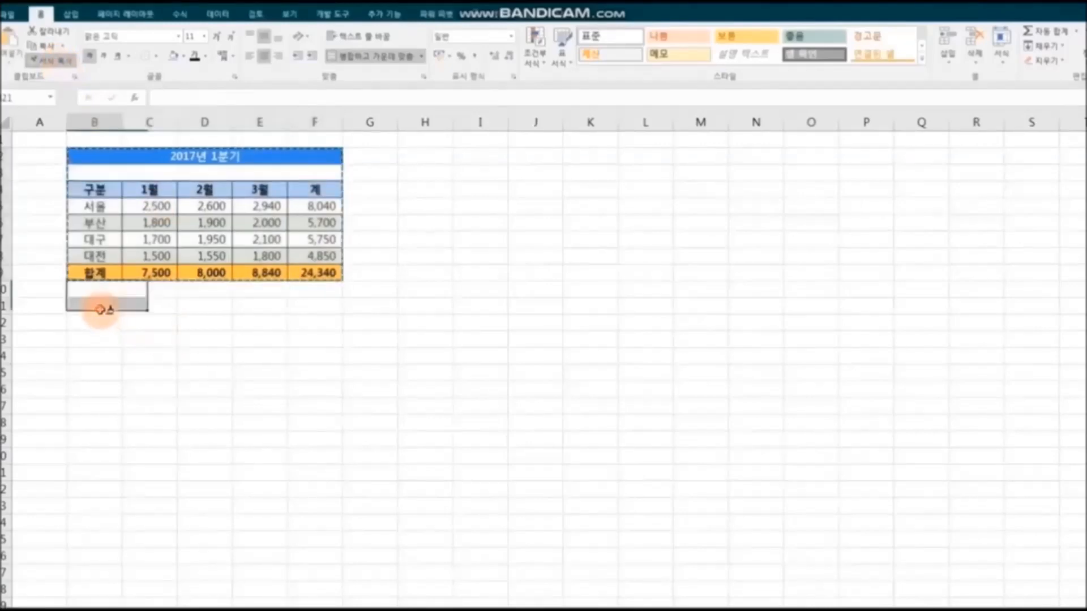
click(124, 457)
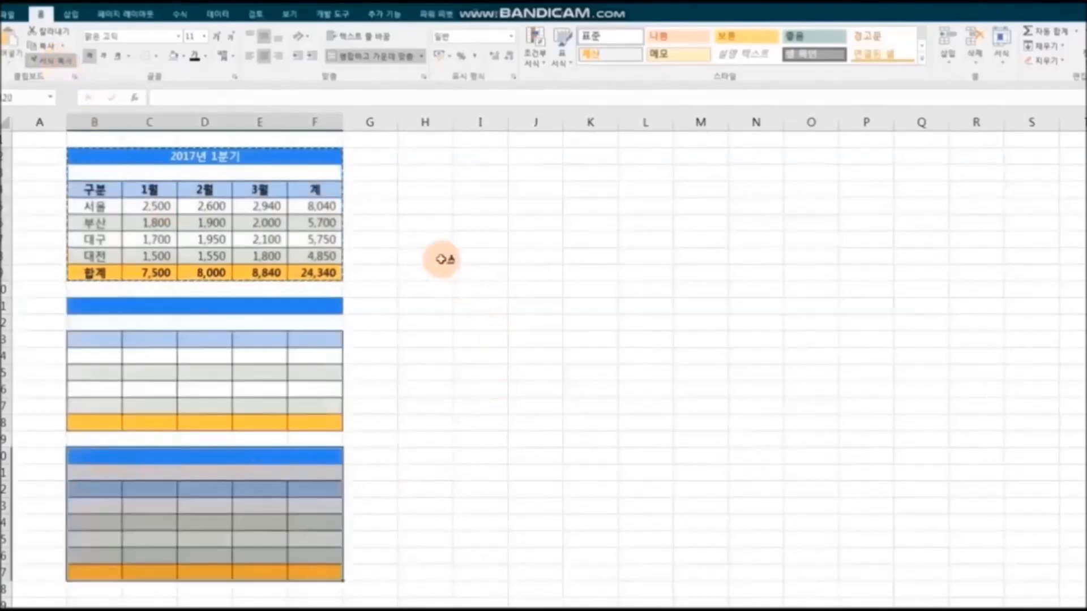
click(412, 162)
click(424, 305)
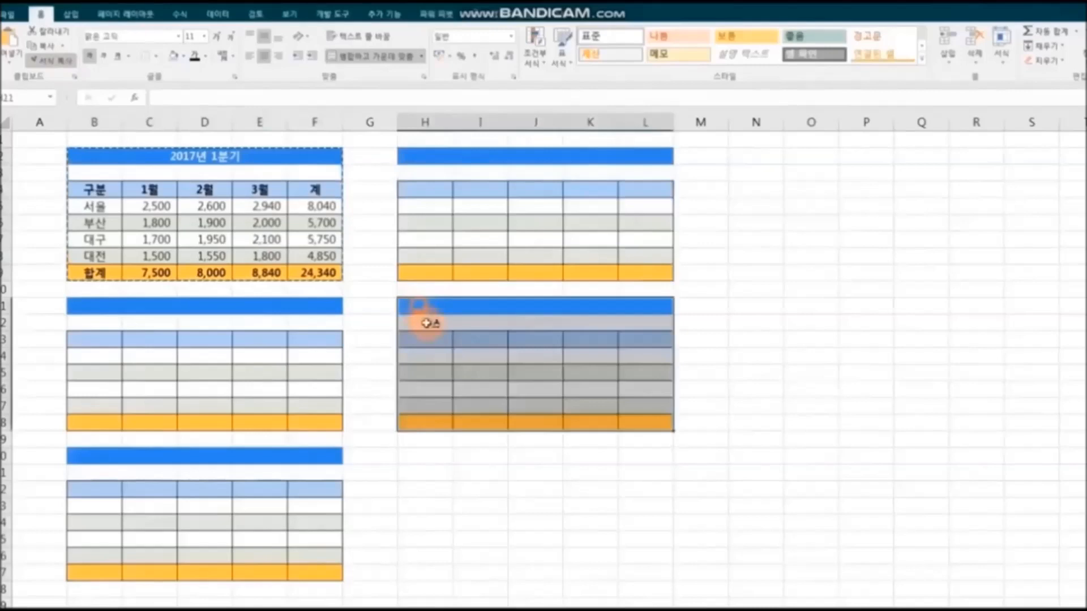
click(424, 456)
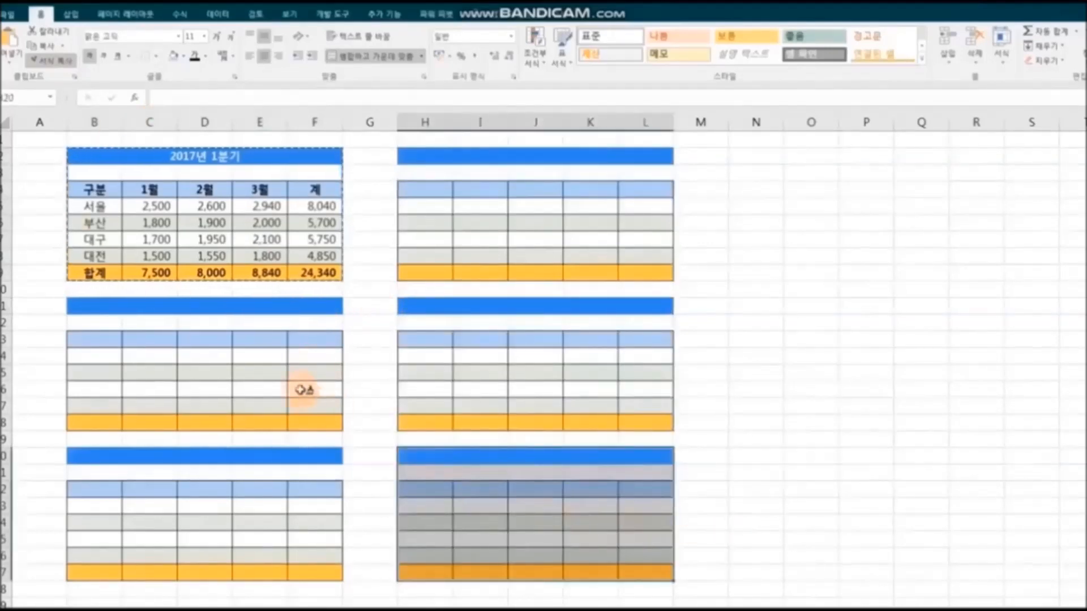
click(60, 65)
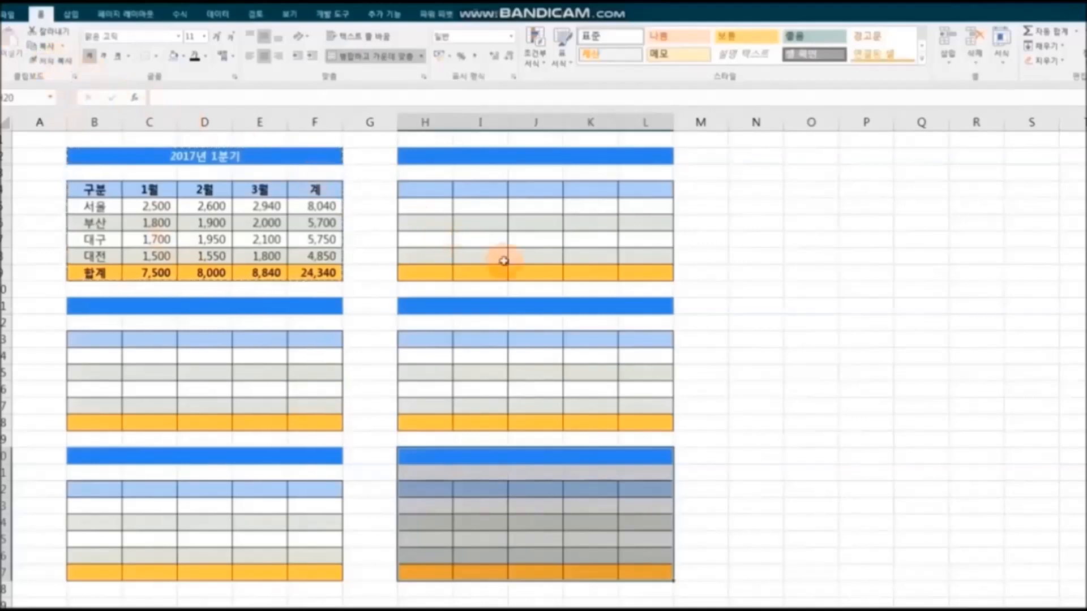
click(991, 405)
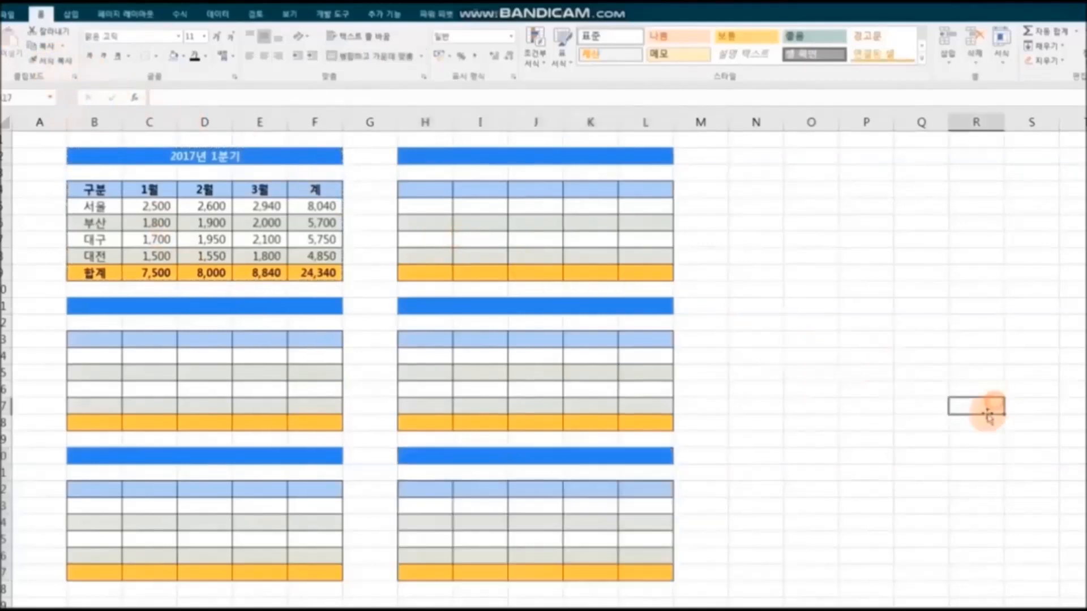